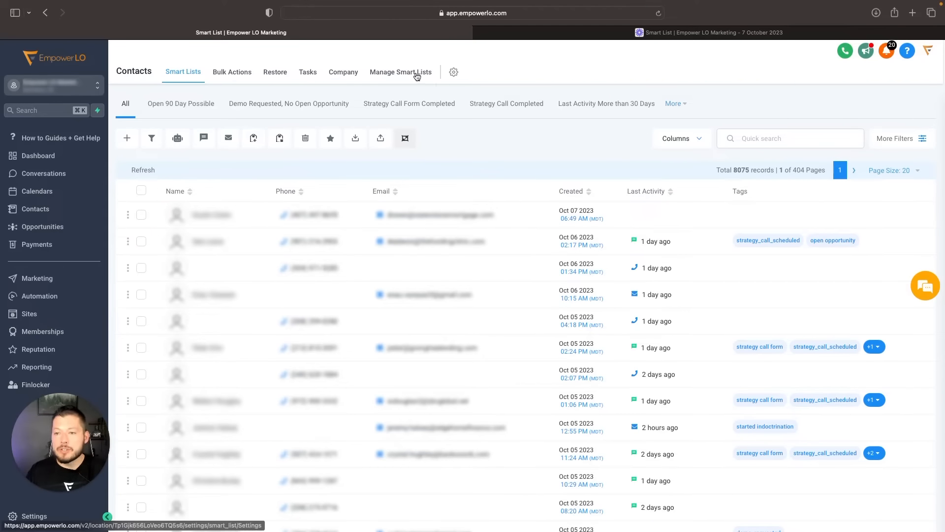
# - Open the Custom Fields page of the account settings
pyautogui.click(453, 72)
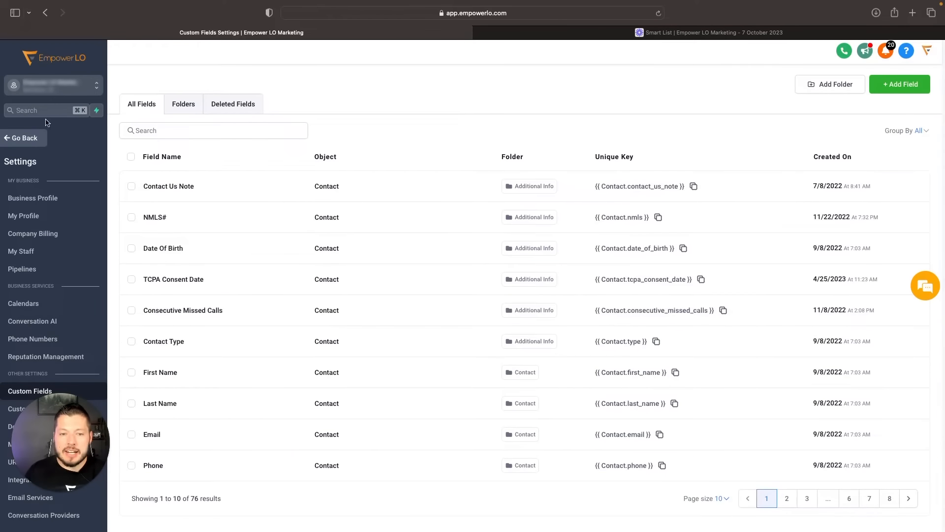
pyautogui.click(24, 138)
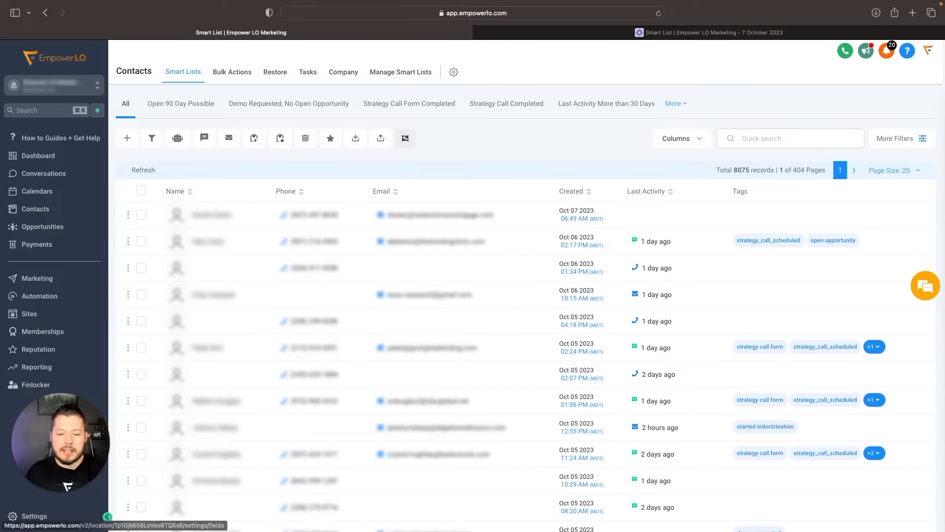
pyautogui.click(23, 517)
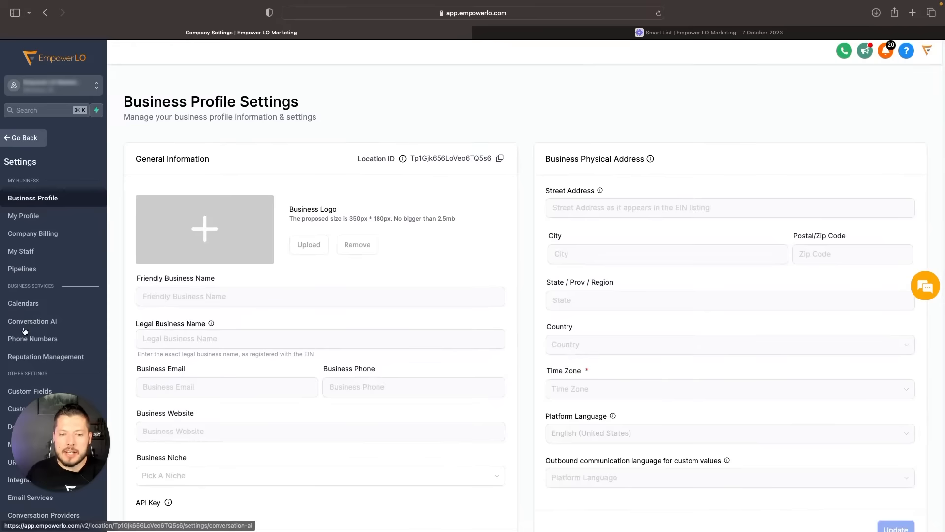
pyautogui.scroll(-3, 49, 276)
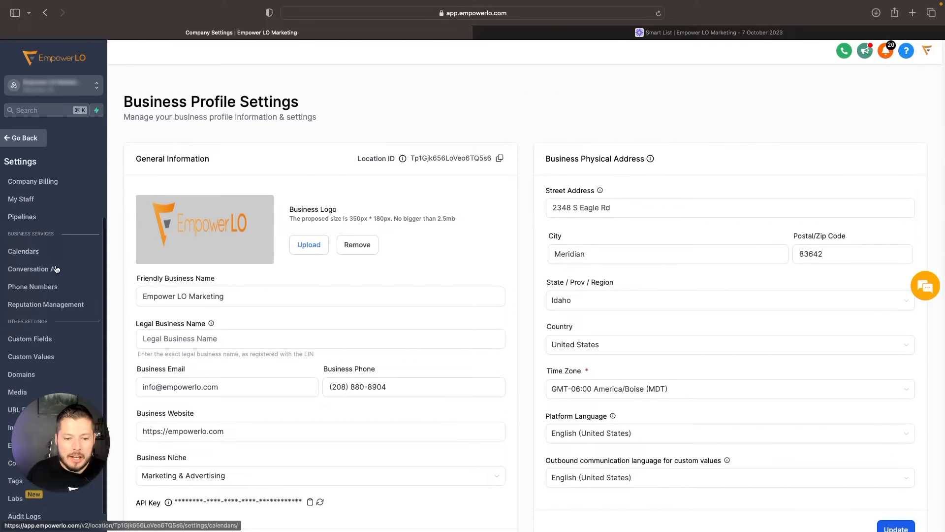
pyautogui.click(31, 325)
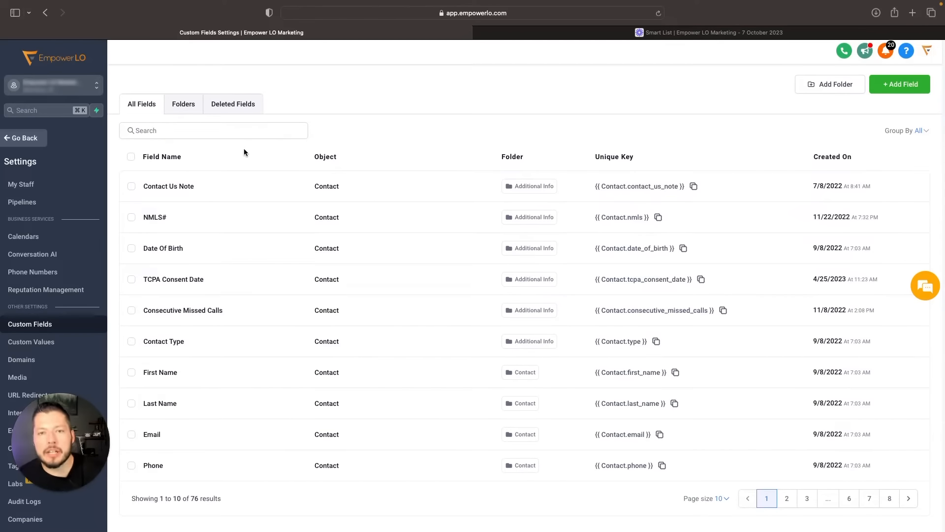
# - View the deleted custom fields and return to the list of all fields
pyautogui.click(252, 106)
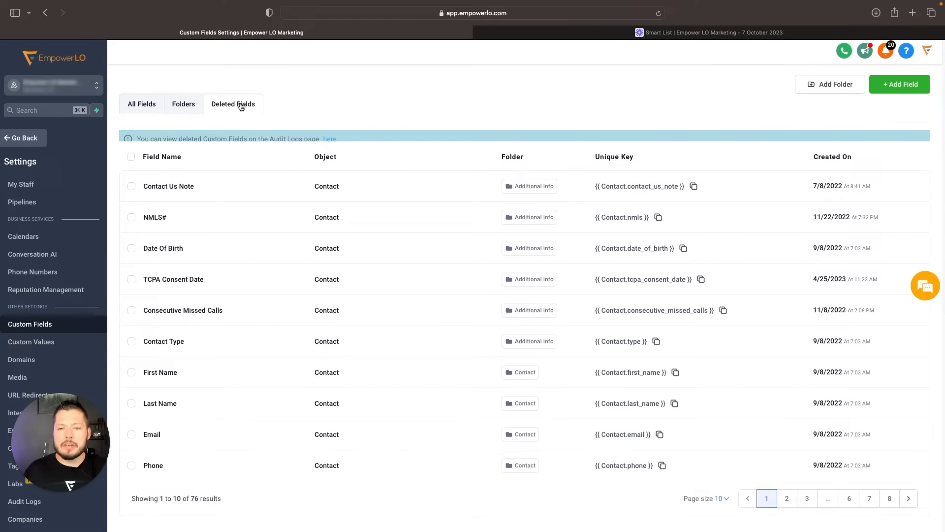
pyautogui.click(241, 105)
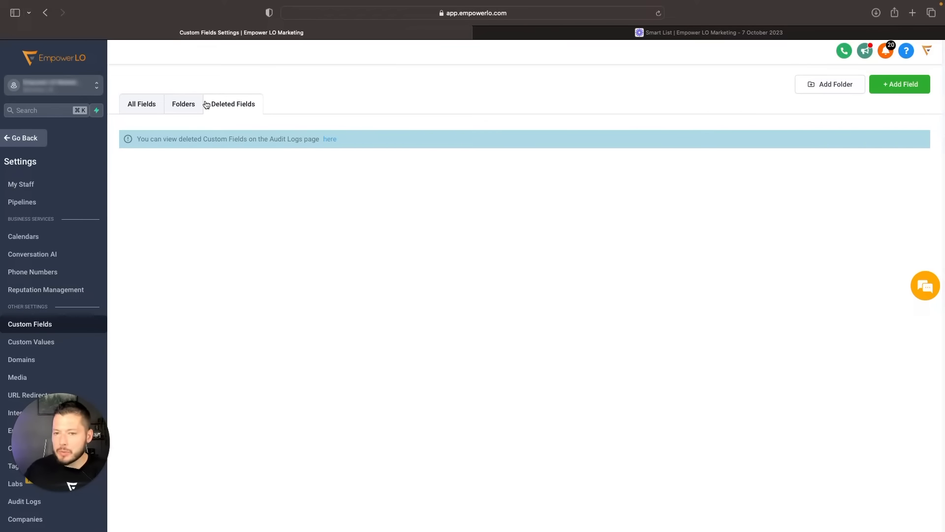
pyautogui.click(137, 104)
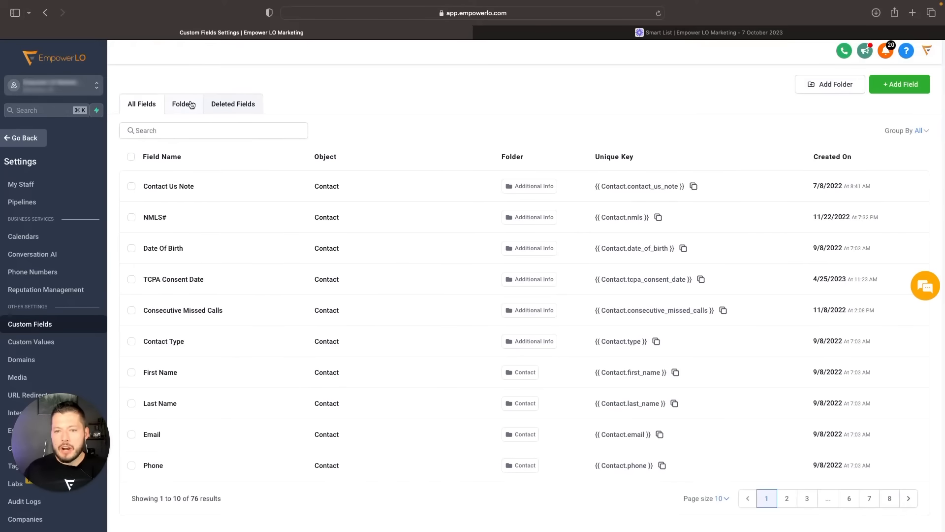
# - Check which actions are available for the Contact Source field in the Contact folder, and return to the list of all fields
pyautogui.click(189, 105)
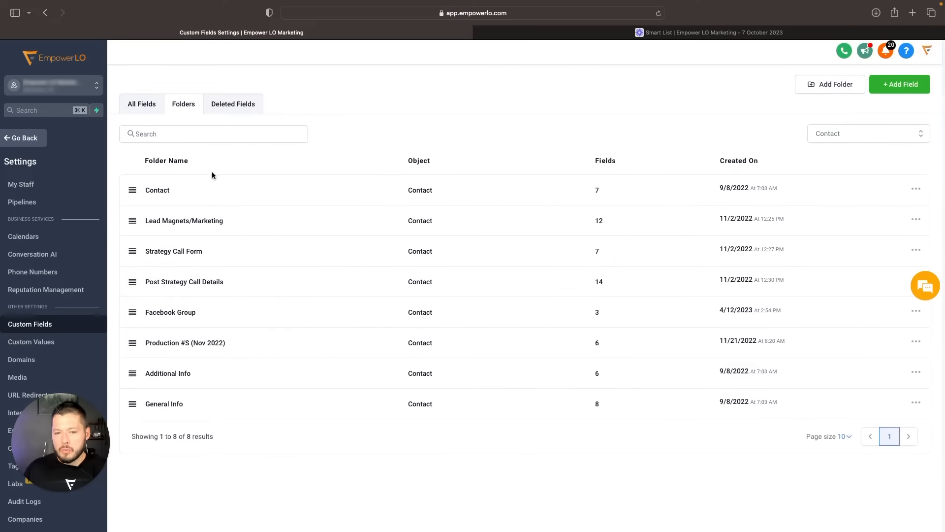
pyautogui.click(184, 190)
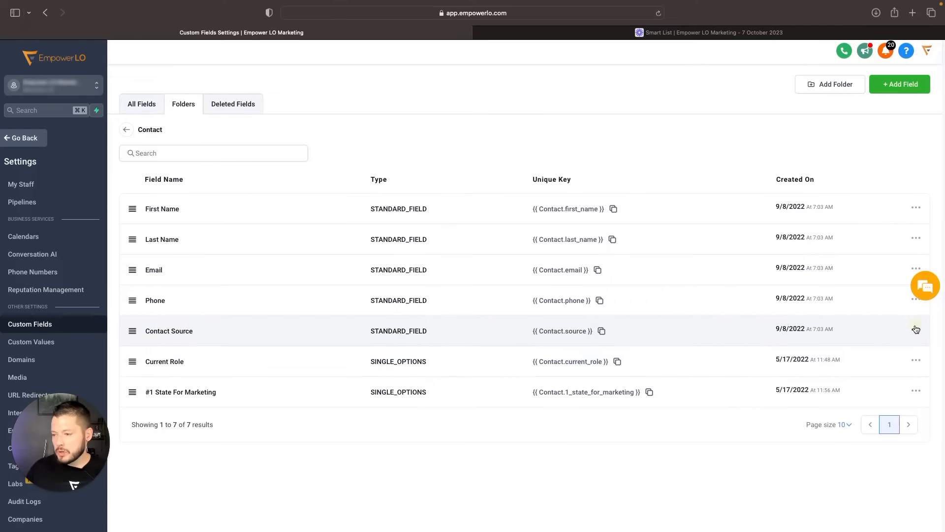
pyautogui.click(915, 330)
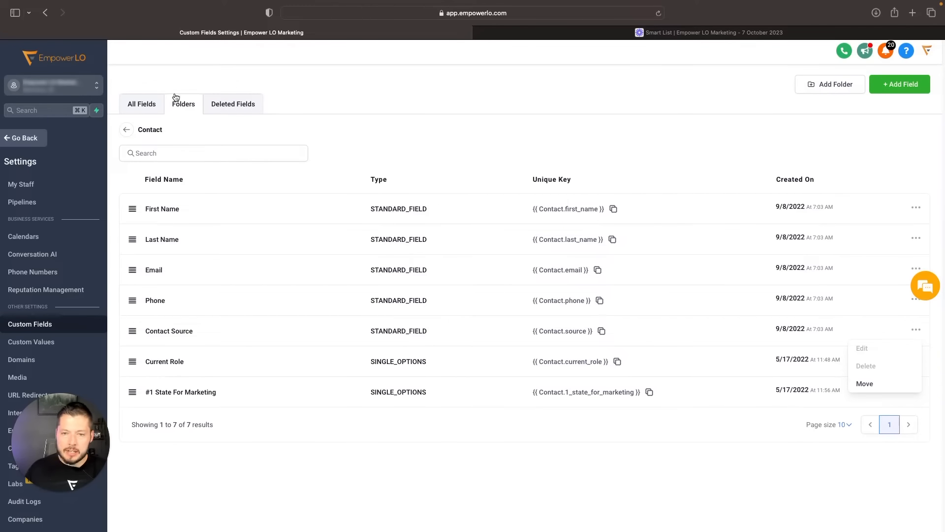
pyautogui.click(140, 106)
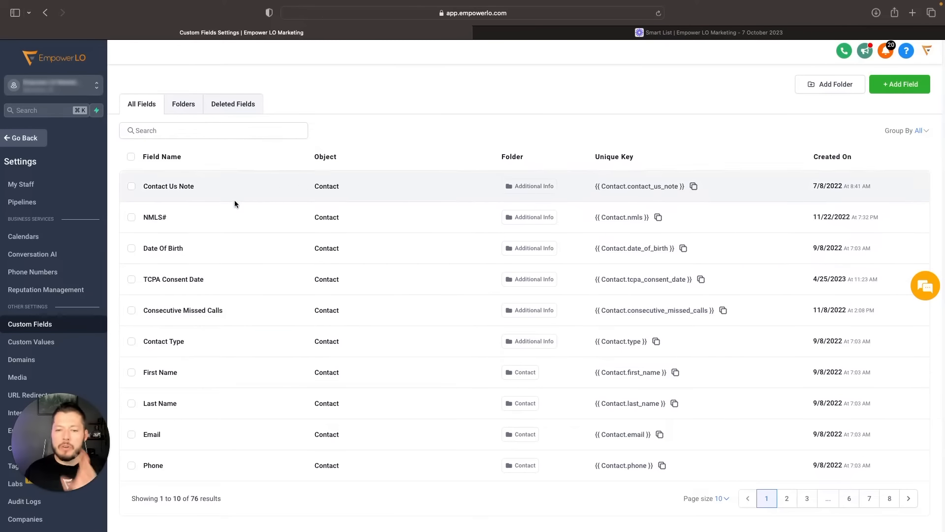
# - Review the fields stored in the Contact, Additional Info and General Info folders
pyautogui.click(183, 106)
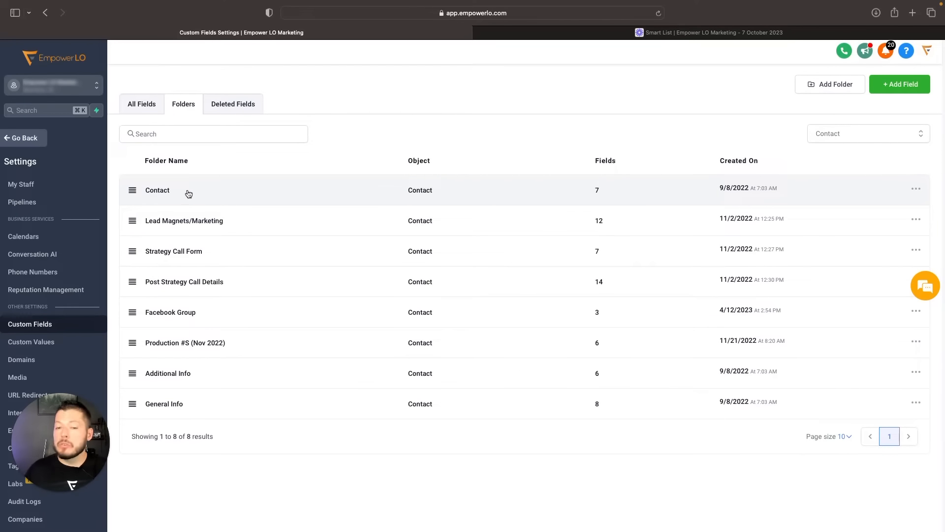
pyautogui.click(143, 191)
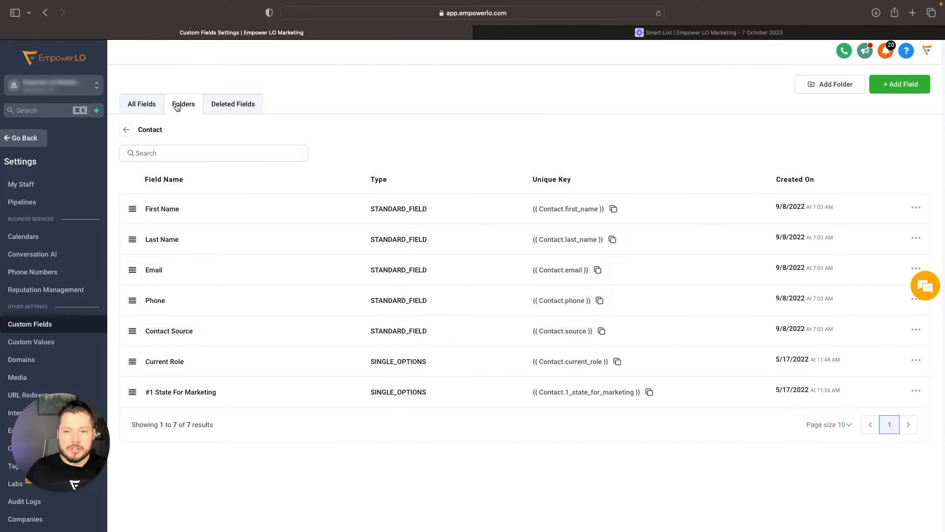
pyautogui.click(133, 131)
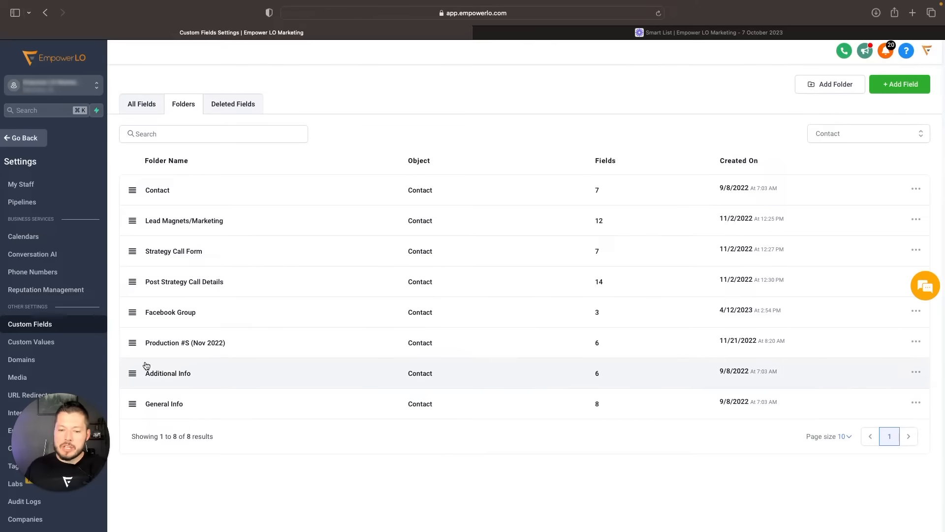
pyautogui.click(179, 373)
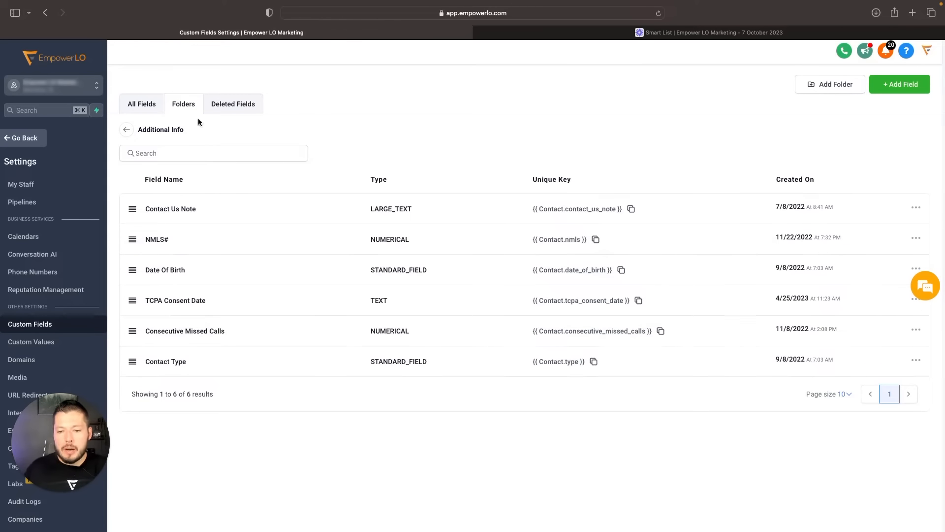
pyautogui.click(126, 129)
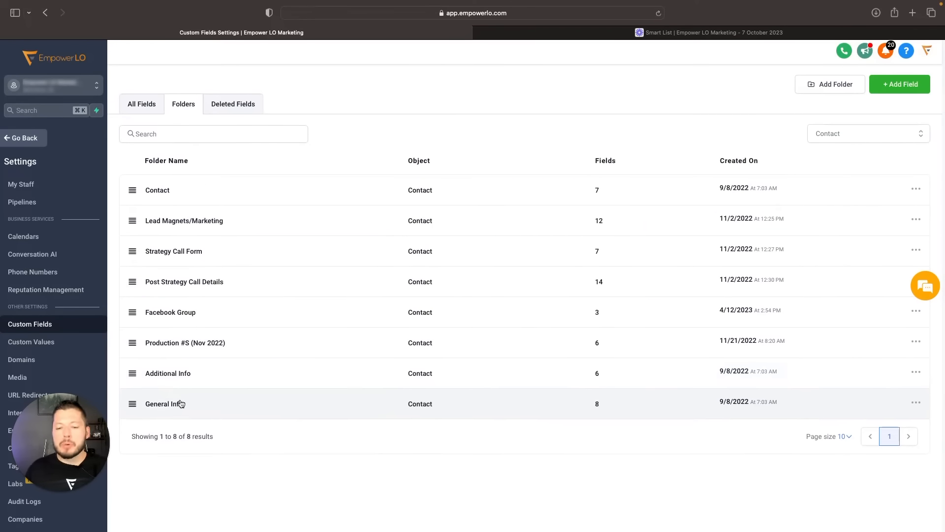
pyautogui.click(179, 401)
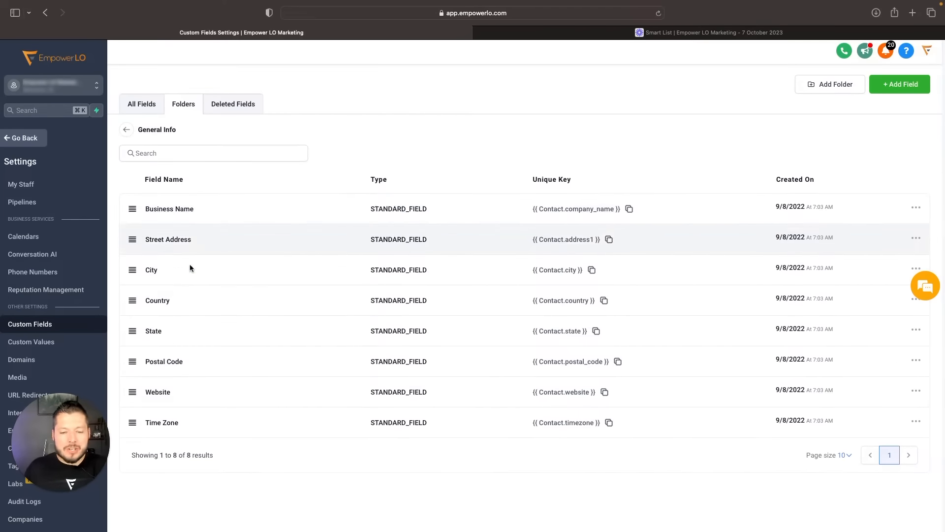
pyautogui.click(126, 130)
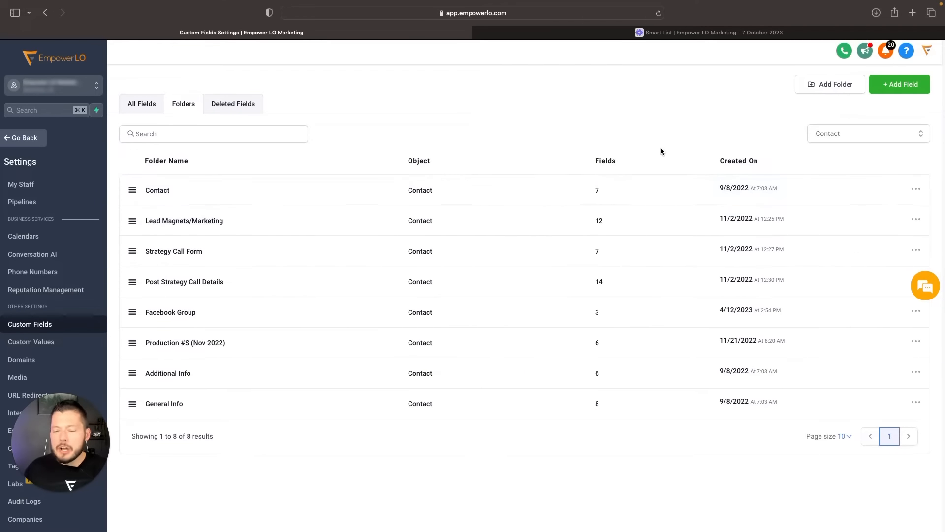
# - Review the object options for a new custom field folder and close the form without saving
pyautogui.click(814, 84)
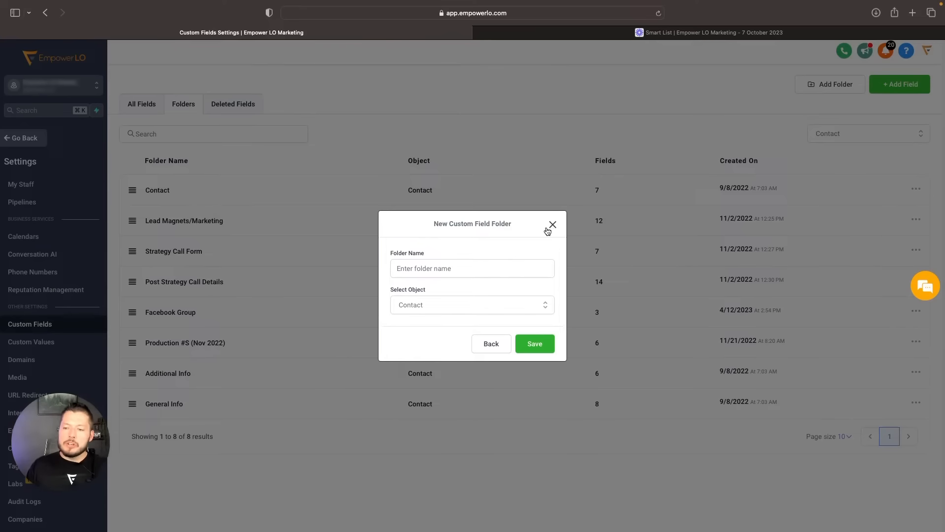
pyautogui.click(538, 307)
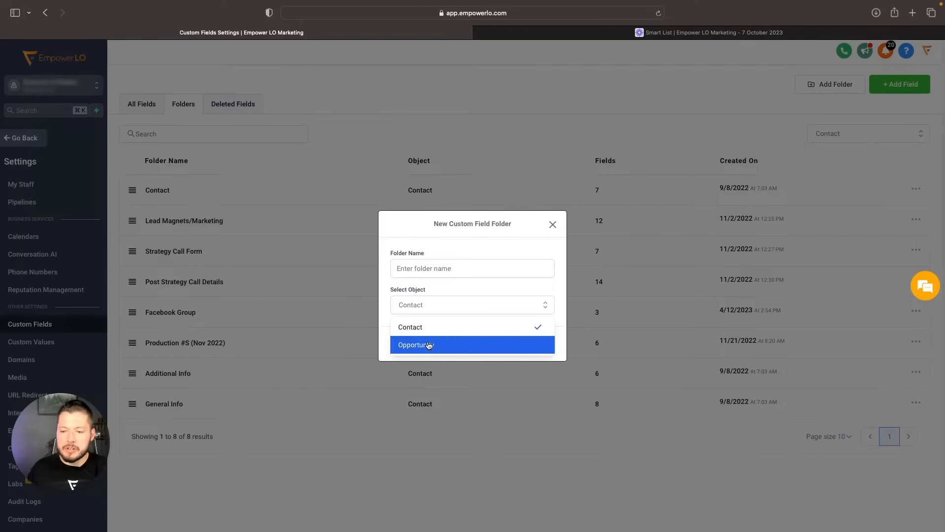
pyautogui.click(544, 291)
pyautogui.click(436, 267)
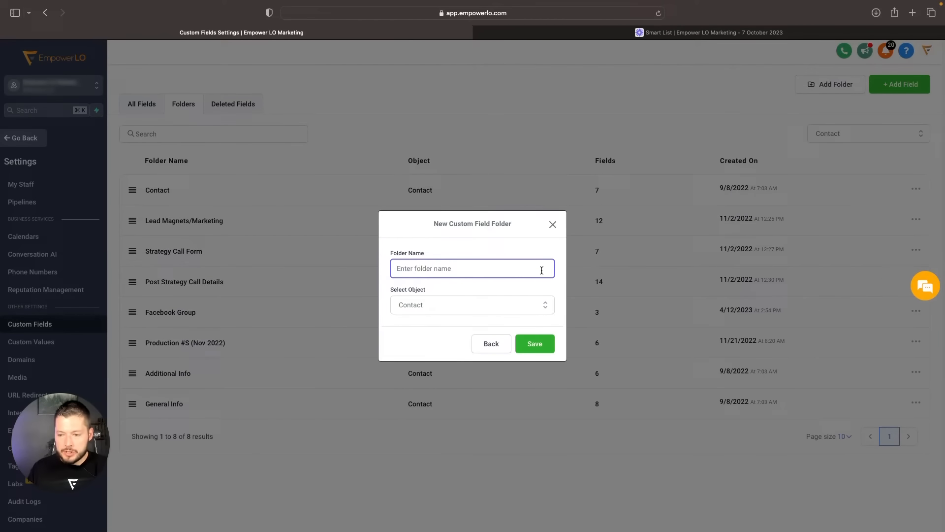
pyautogui.click(494, 349)
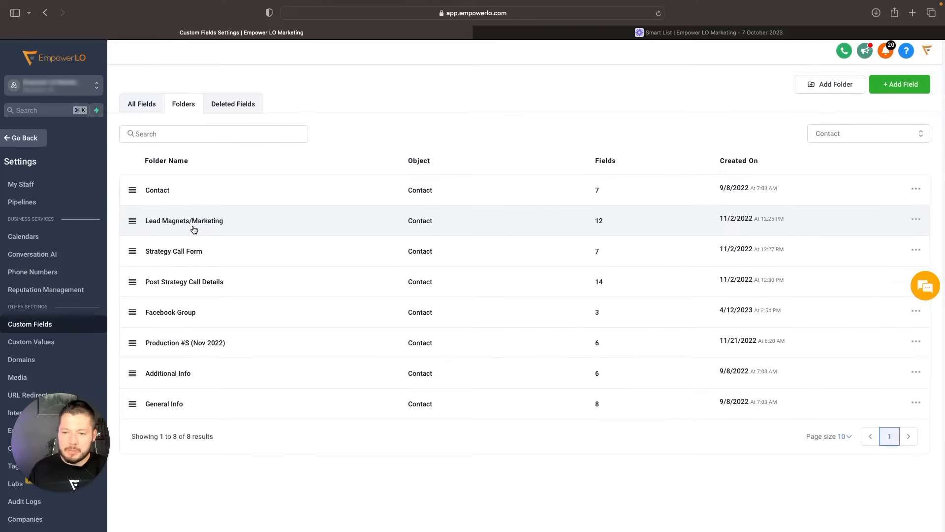
# - Review the destination folders for moving the Company field out of the Strategy Call Form folder, and close the dialog without moving it
pyautogui.click(180, 252)
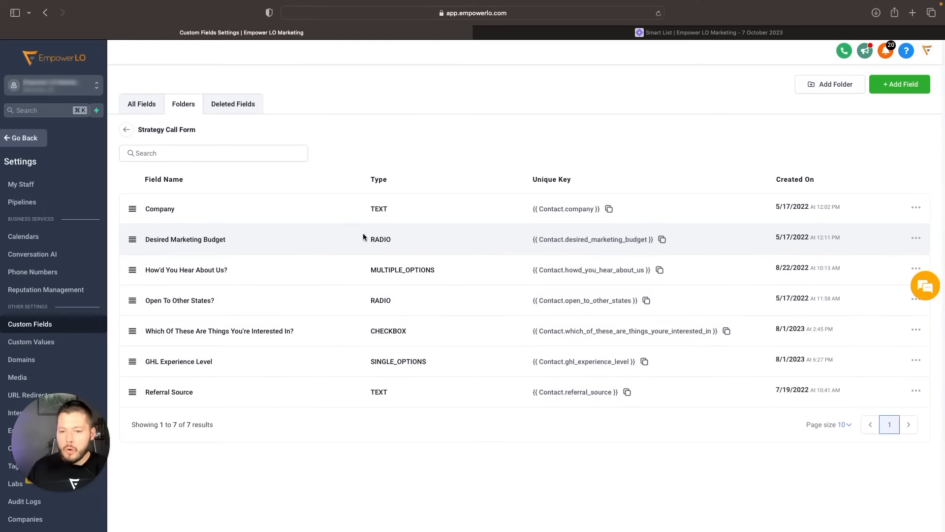
pyautogui.click(916, 207)
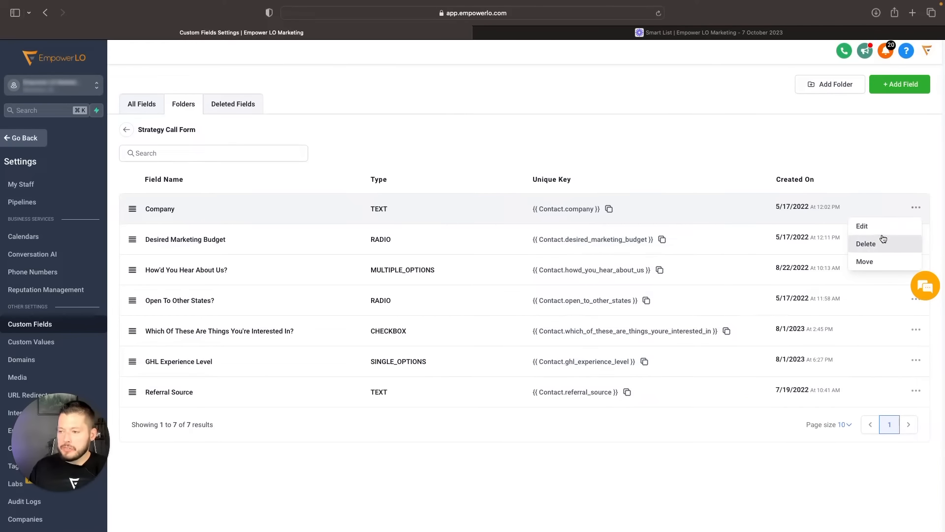
pyautogui.click(864, 261)
pyautogui.click(424, 303)
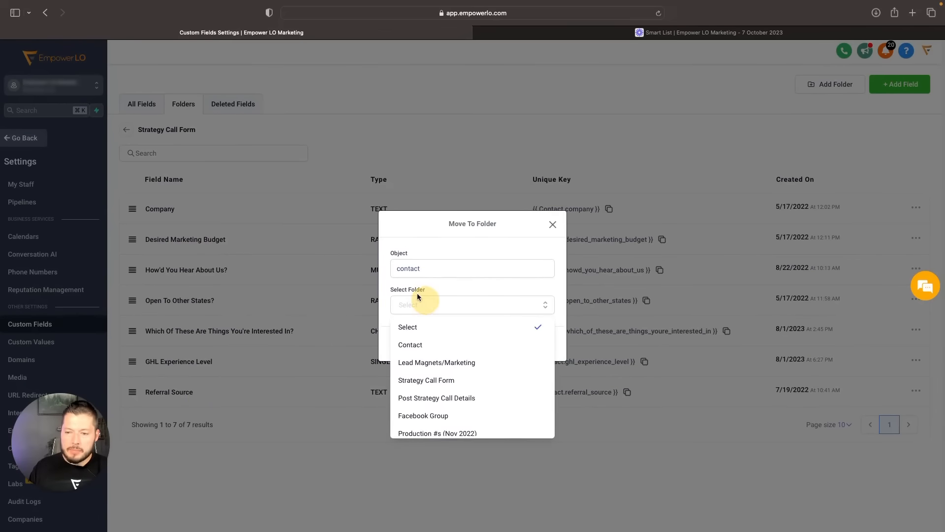
pyautogui.scroll(-2, 429, 362)
pyautogui.click(486, 237)
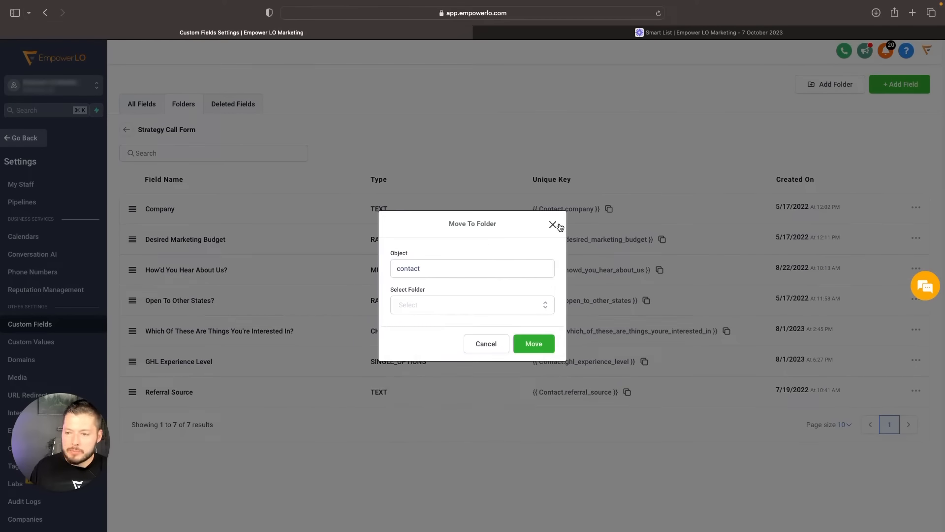
pyautogui.click(552, 225)
# - Open the first contact's record from the contacts list and hide its empty fields
pyautogui.click(141, 105)
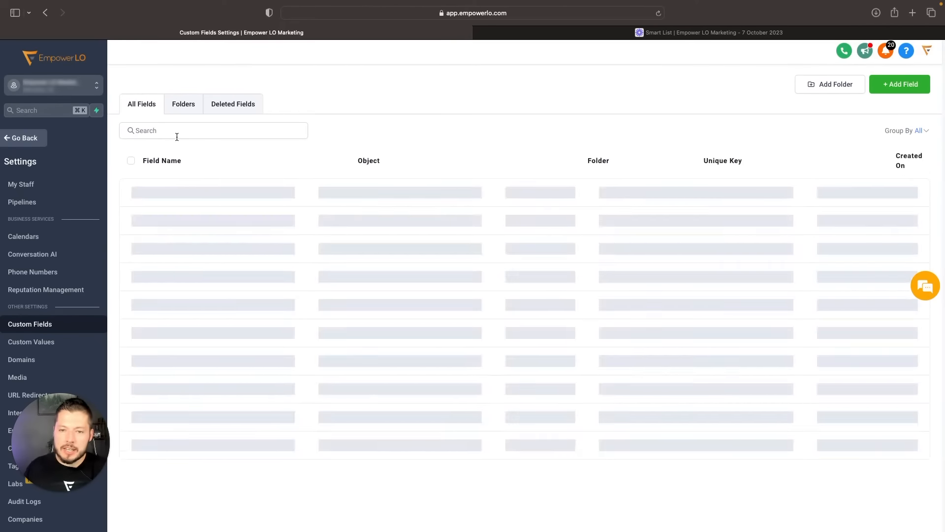
pyautogui.click(5, 142)
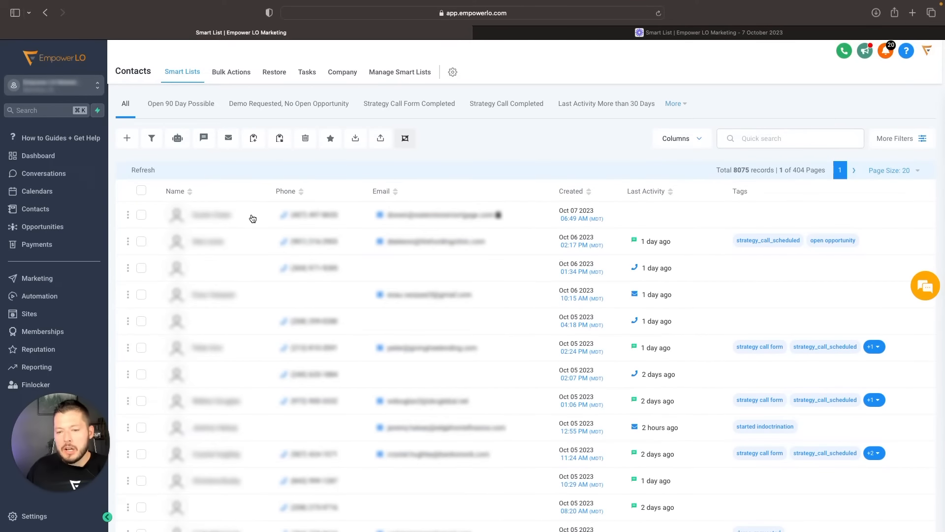
pyautogui.click(207, 216)
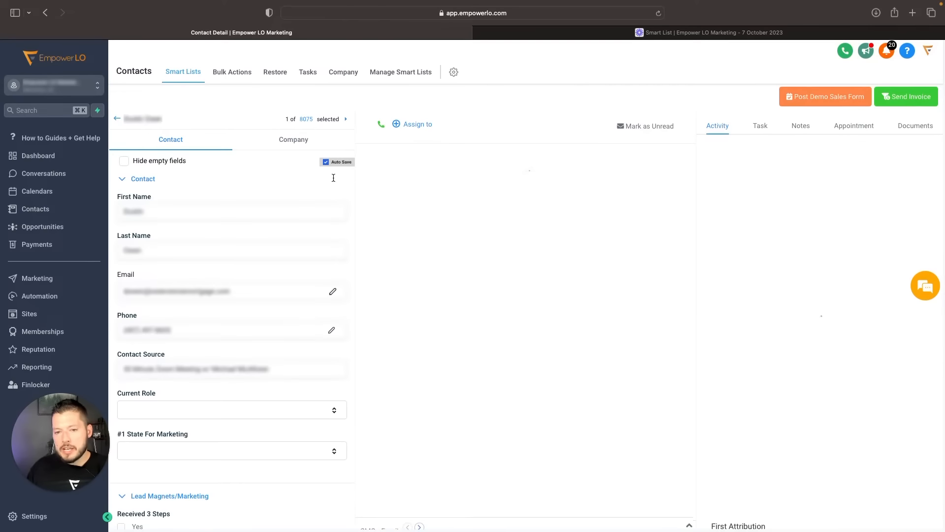
pyautogui.scroll(-10, 216, 248)
pyautogui.scroll(-15, 214, 253)
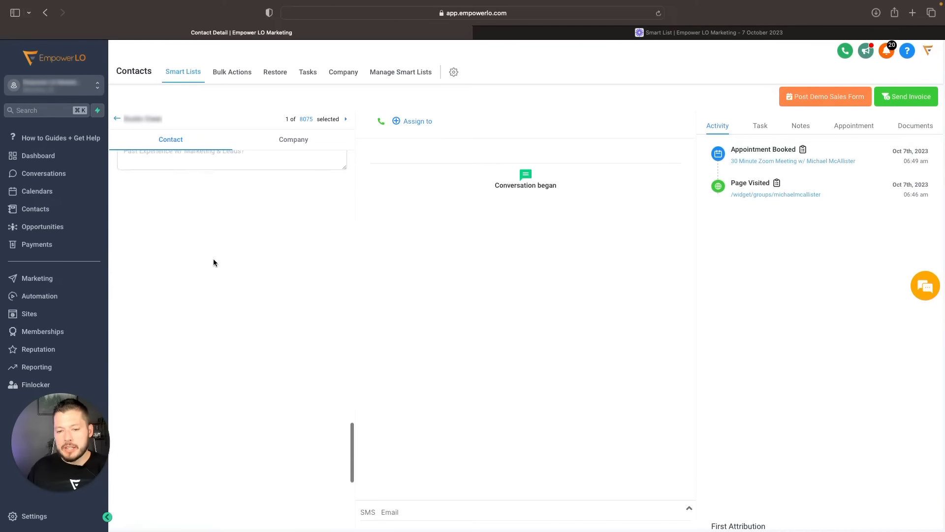
pyautogui.scroll(20, 213, 261)
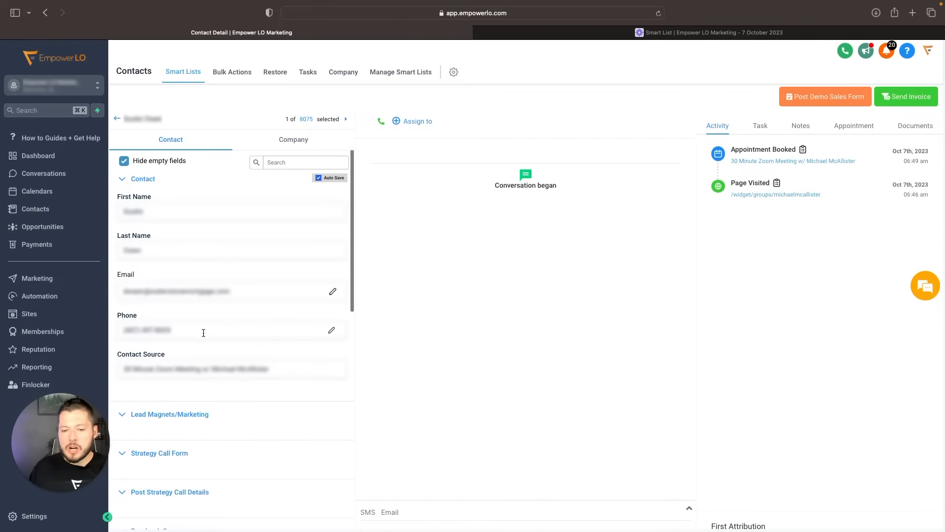
# - Collapse the Lead Magnets/Marketing, Strategy Call Form, Post Strategy Call Details and Facebook Group sections in the contact record
pyautogui.scroll(-5, 202, 335)
pyautogui.scroll(2, 148, 272)
pyautogui.click(118, 260)
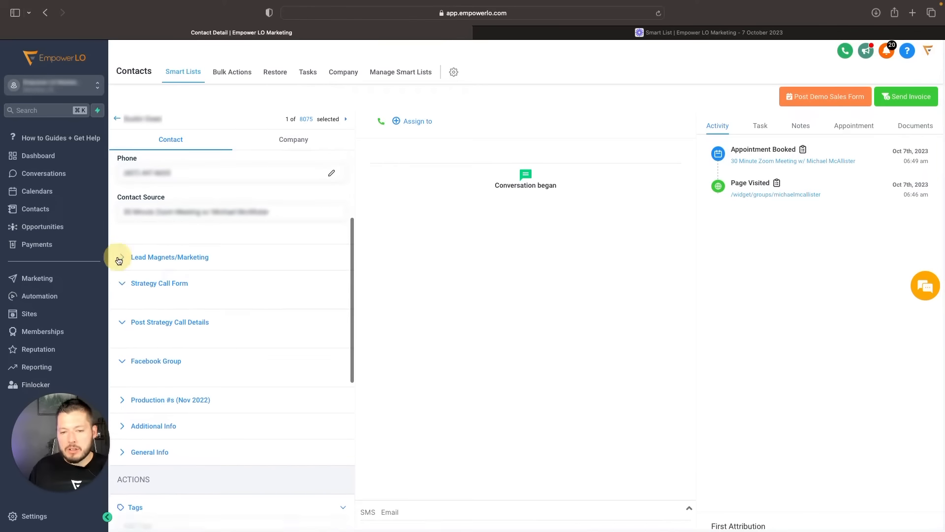
pyautogui.click(122, 282)
pyautogui.click(123, 309)
pyautogui.click(123, 338)
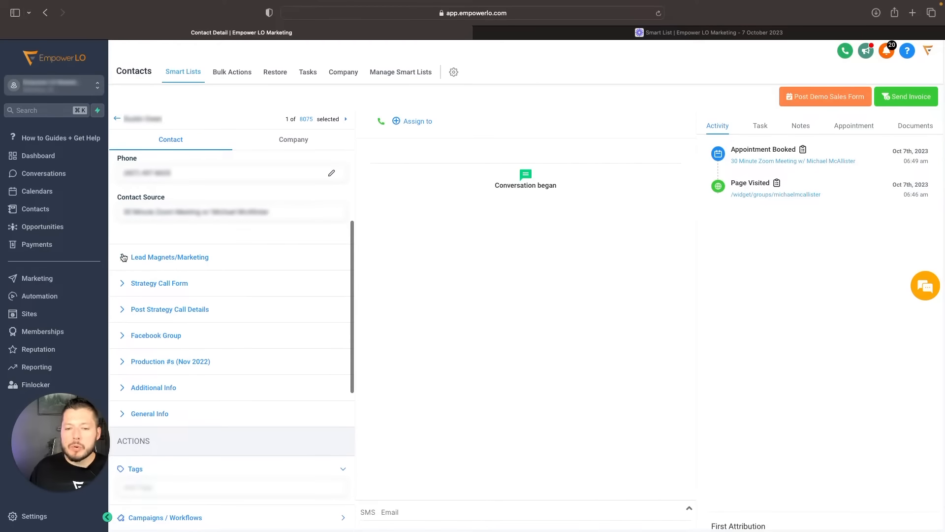
pyautogui.scroll(4, 132, 268)
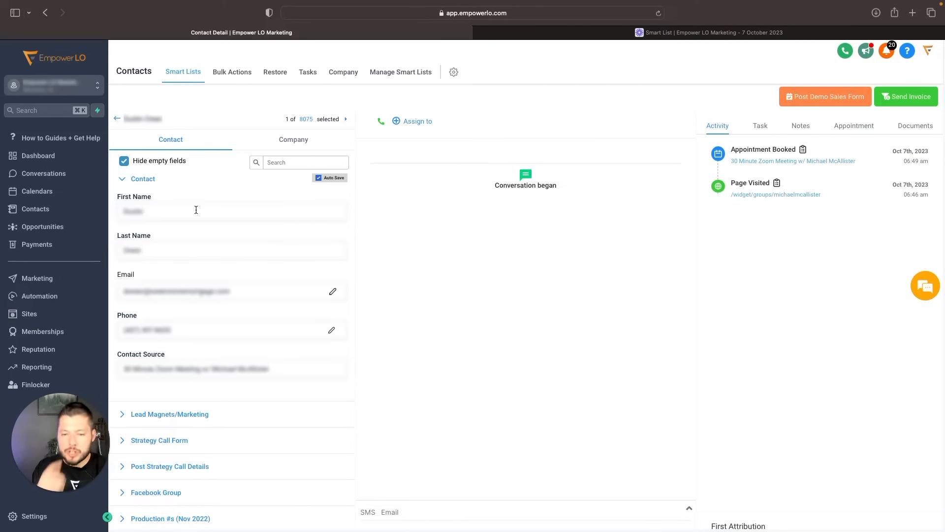
# - Review the remaining sections and actions in the contact's record, and return to the contacts list
pyautogui.scroll(-5, 206, 300)
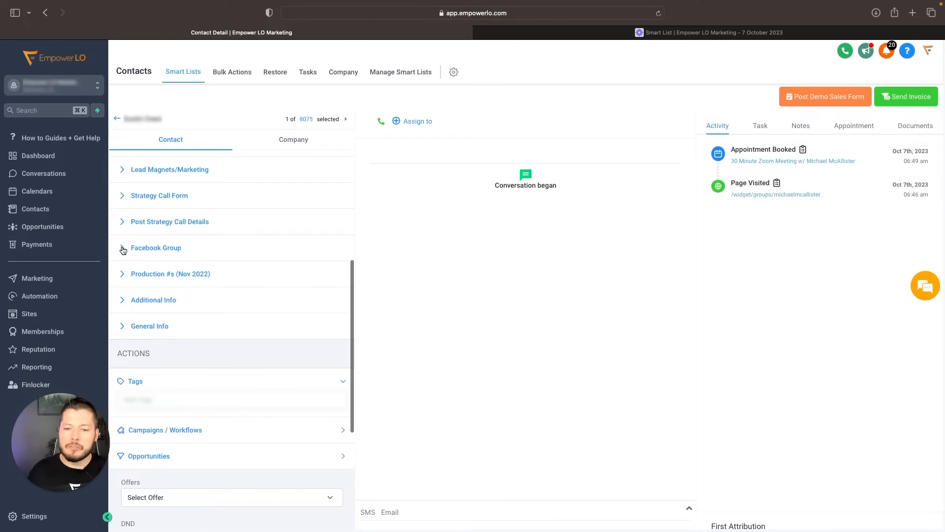
pyautogui.scroll(-1, 124, 227)
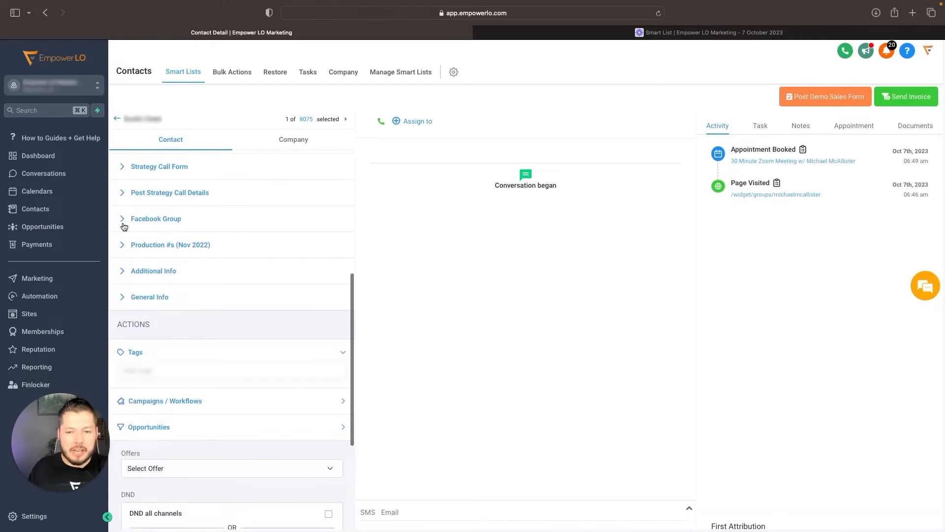
pyautogui.scroll(-1, 129, 219)
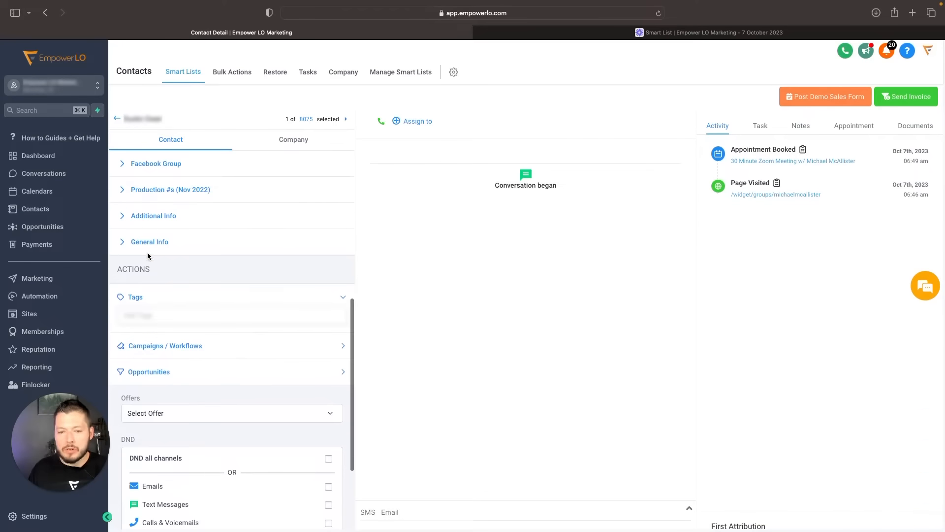
pyautogui.scroll(1, 147, 255)
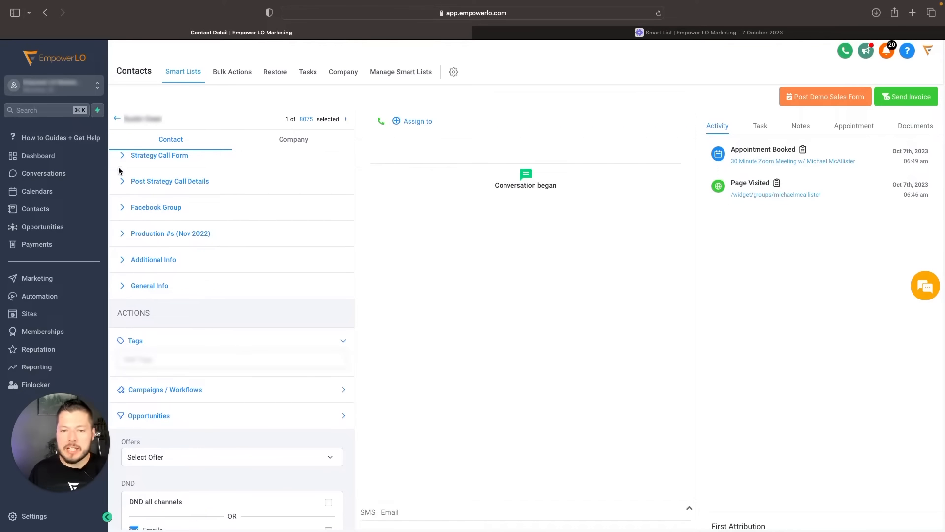
pyautogui.click(116, 120)
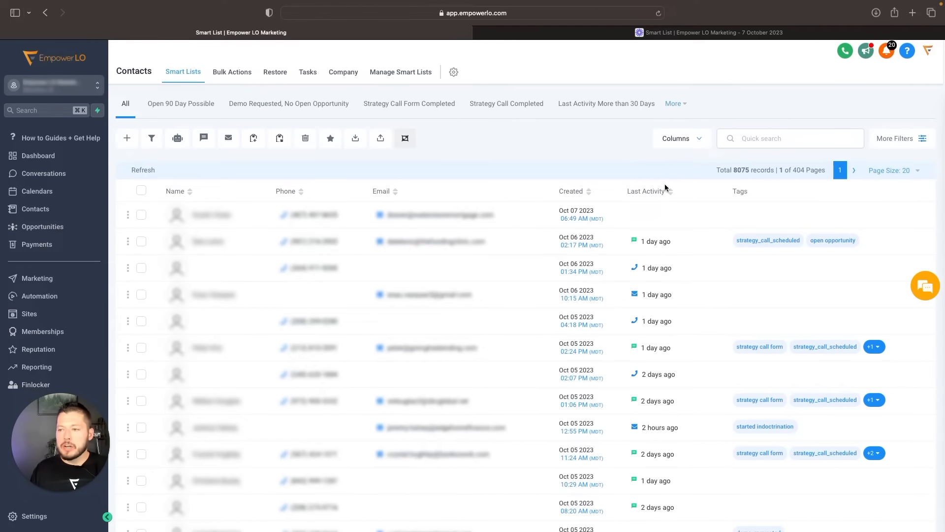
# - Review which fields are available as columns for the contacts list, and close the column choices without changing them
pyautogui.click(684, 139)
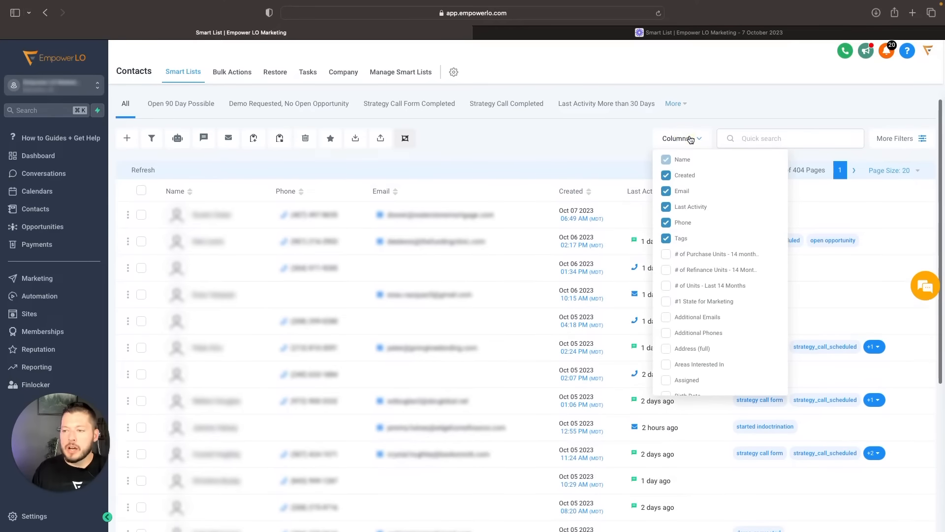
pyautogui.scroll(-1, 693, 245)
pyautogui.scroll(1, 695, 245)
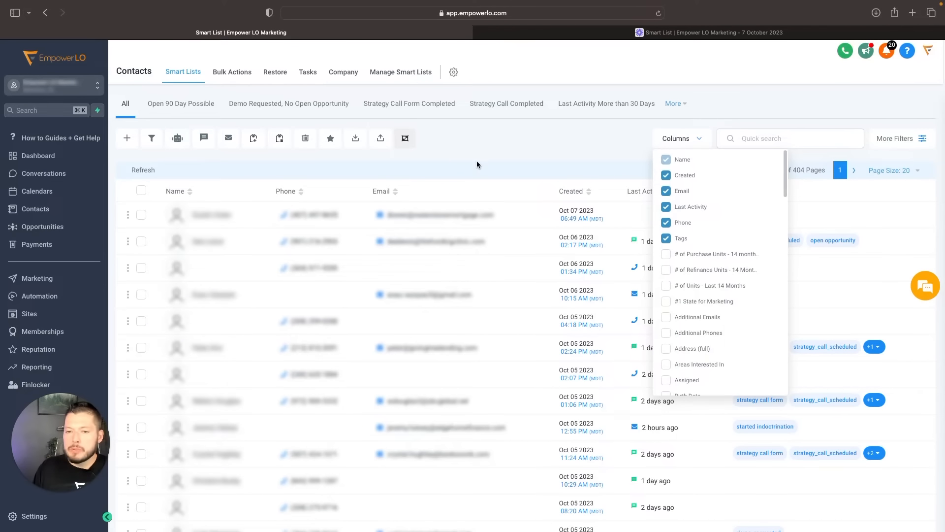
pyautogui.click(697, 143)
pyautogui.click(697, 143)
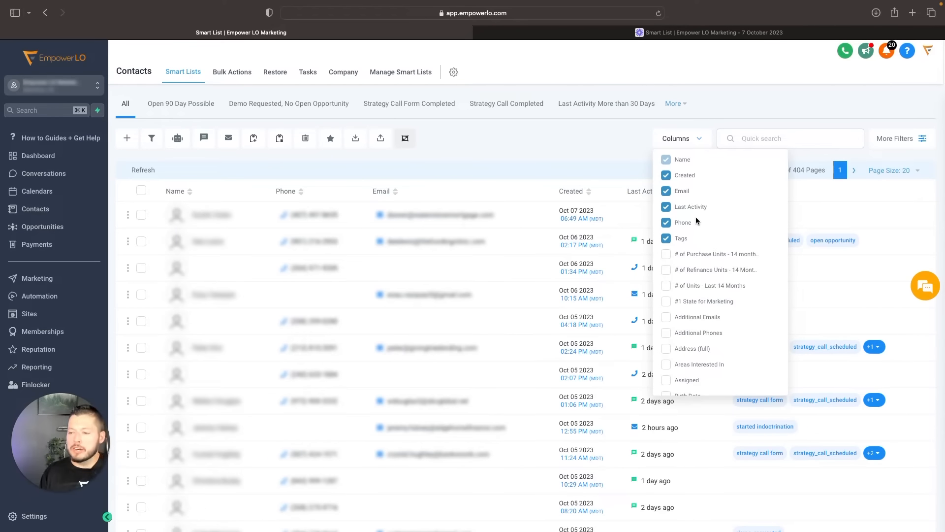
pyautogui.scroll(-15, 690, 244)
pyautogui.scroll(-10, 672, 240)
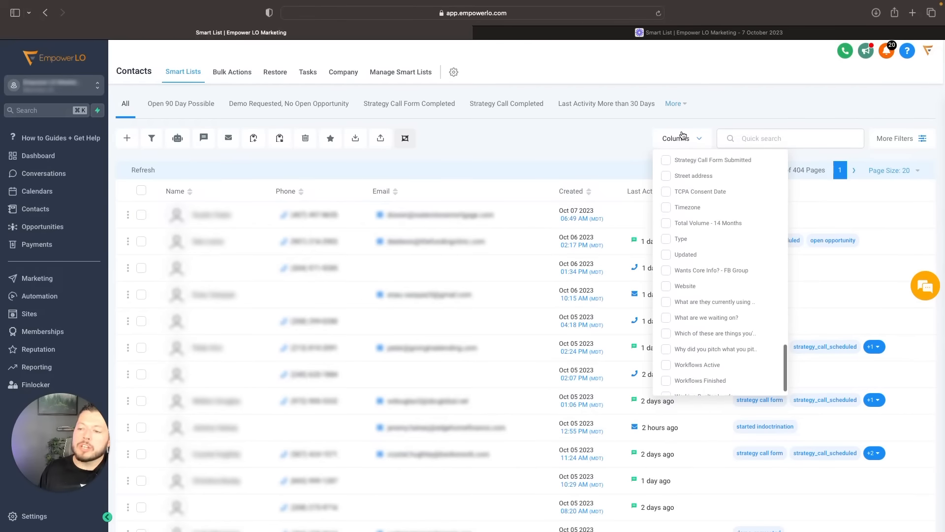
pyautogui.click(564, 156)
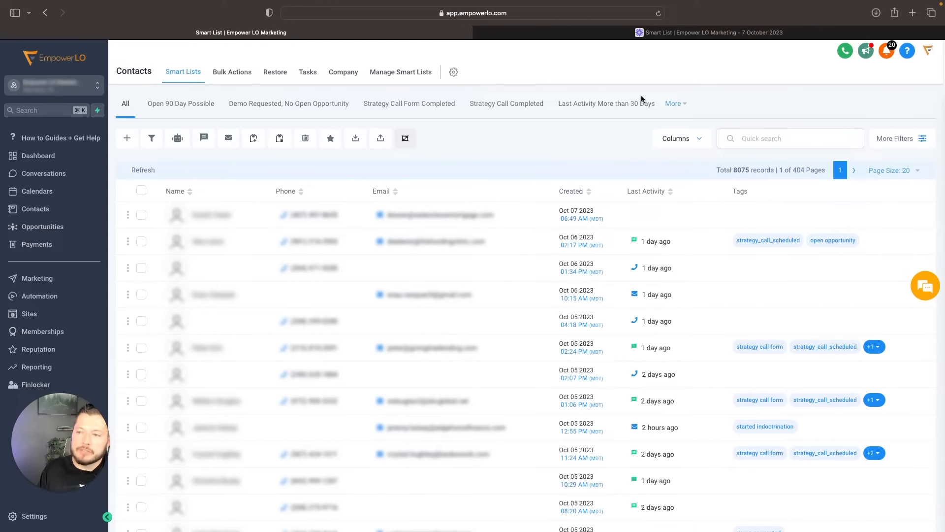
# - Hide the Tags and Phone columns in the contacts list
pyautogui.click(686, 146)
pyautogui.scroll(20, 677, 244)
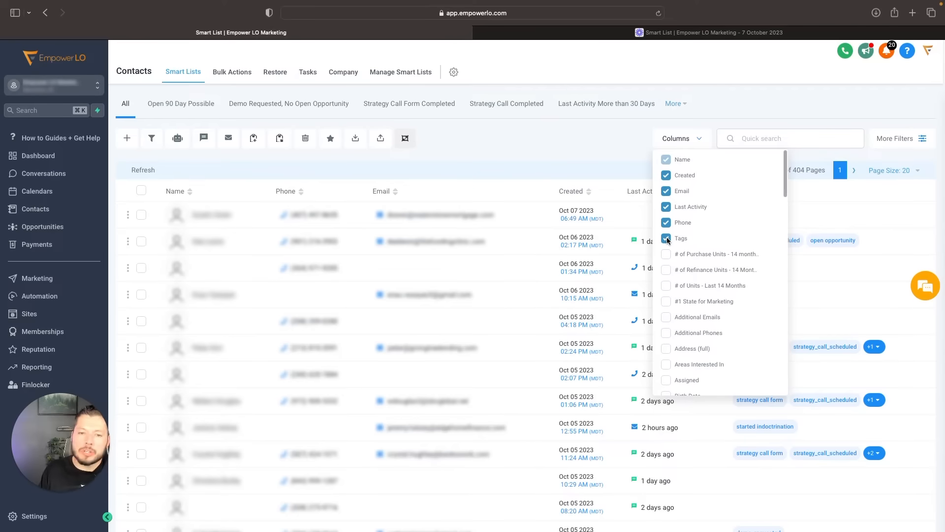
pyautogui.click(667, 239)
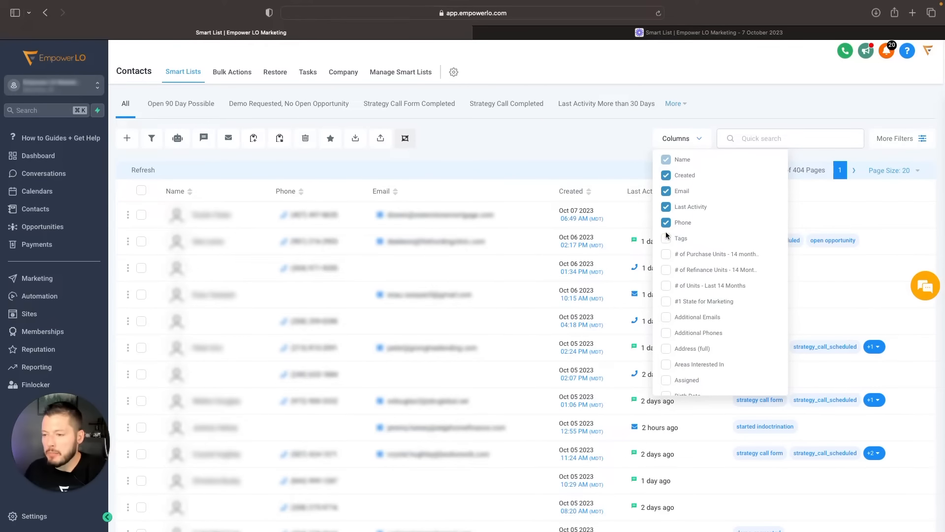
pyautogui.click(666, 221)
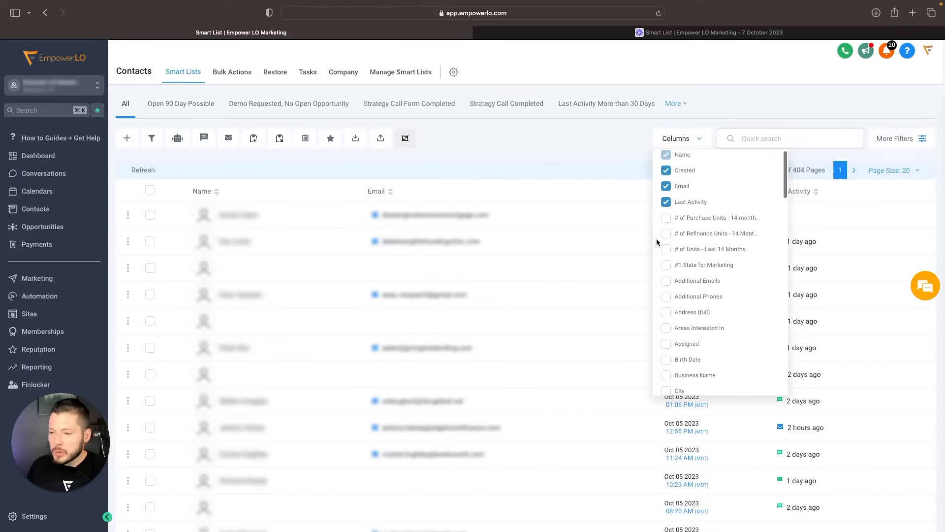
# - Add the Source and Product Inquired On columns to the contacts list
pyautogui.scroll(-20, 722, 294)
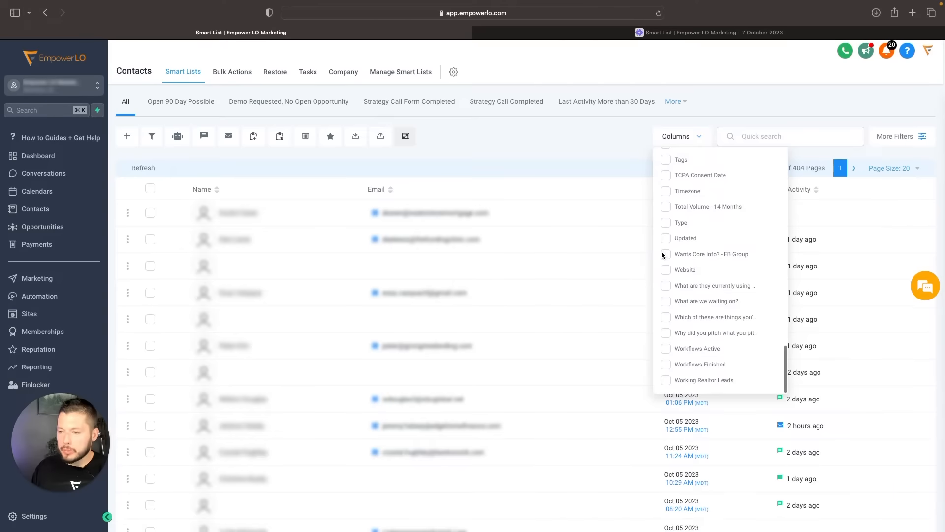
pyautogui.scroll(10, 693, 233)
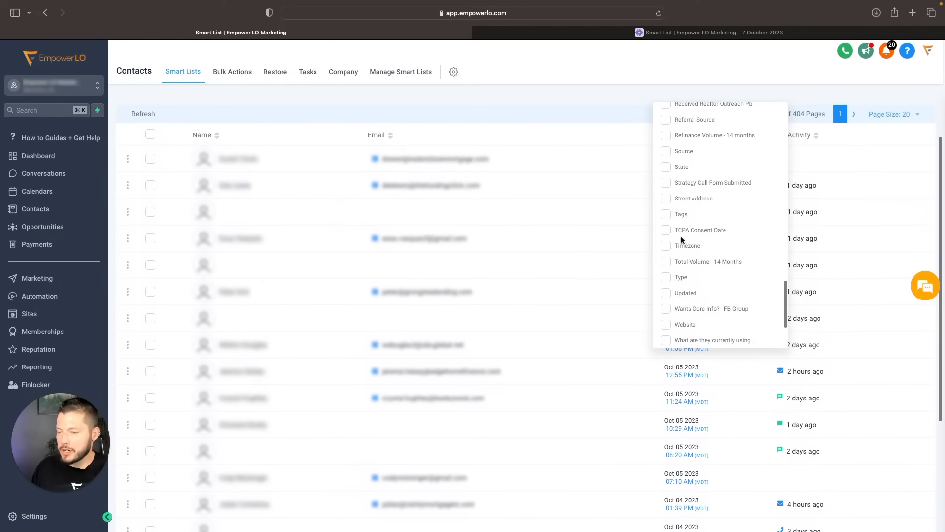
pyautogui.scroll(2, 669, 205)
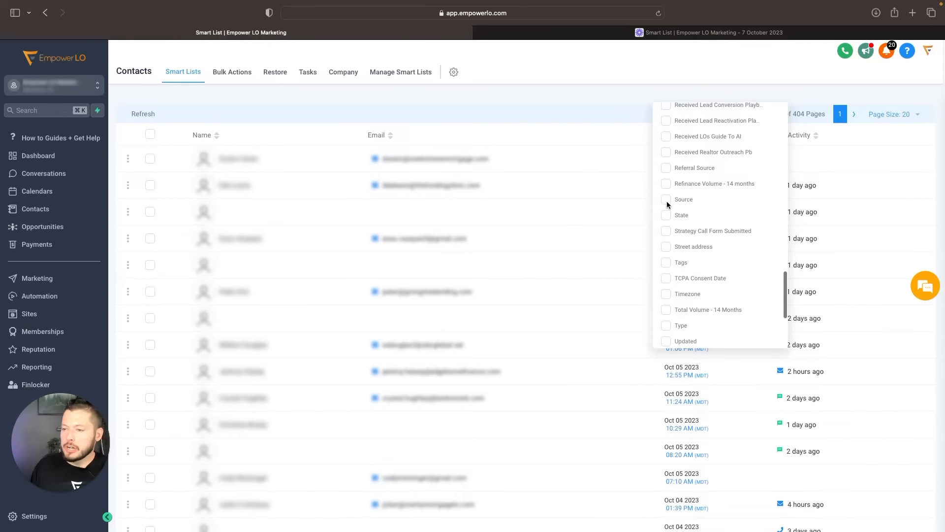
pyautogui.click(666, 201)
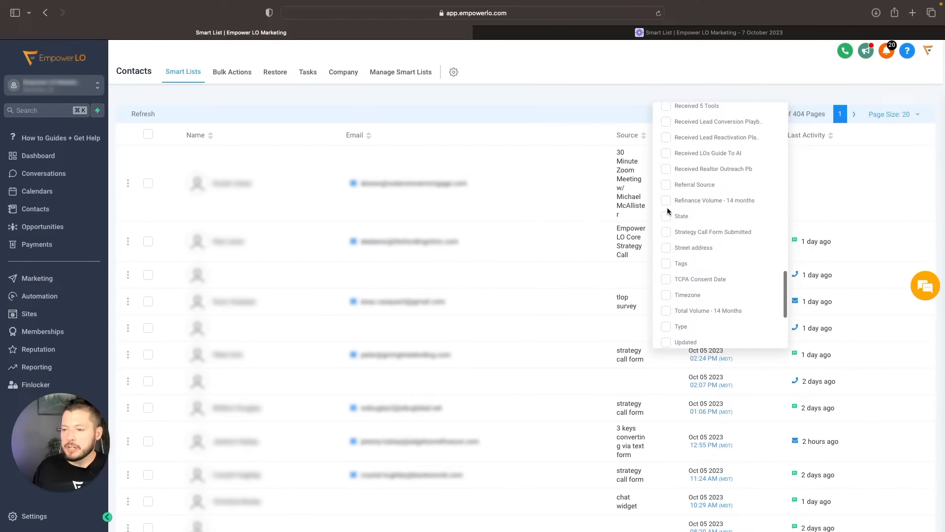
pyautogui.scroll(6, 668, 204)
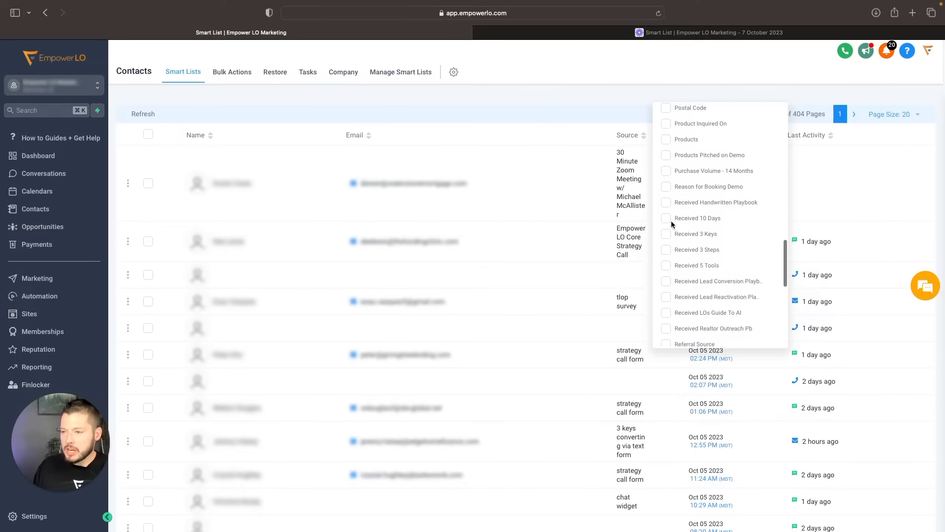
pyautogui.click(666, 213)
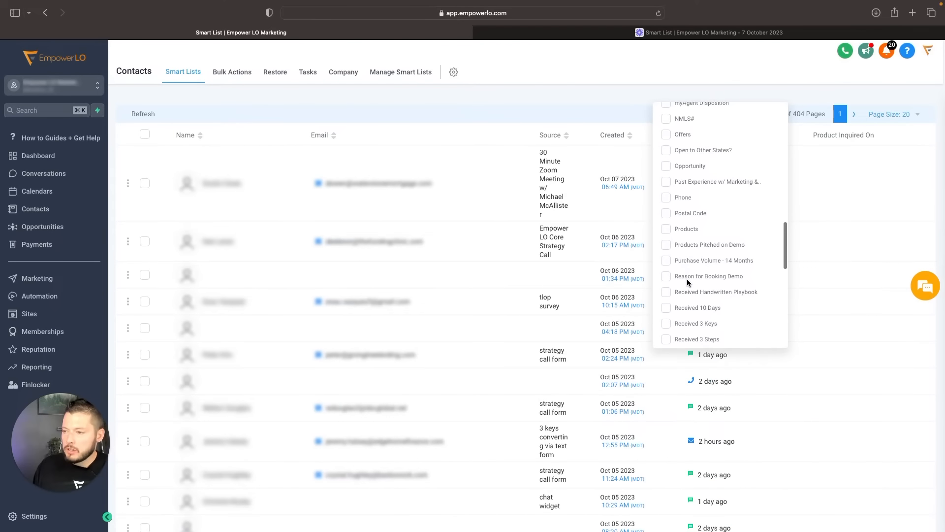
# - Show the Tags and Timezone columns in the contacts list and close the column choices
pyautogui.scroll(-8, 684, 270)
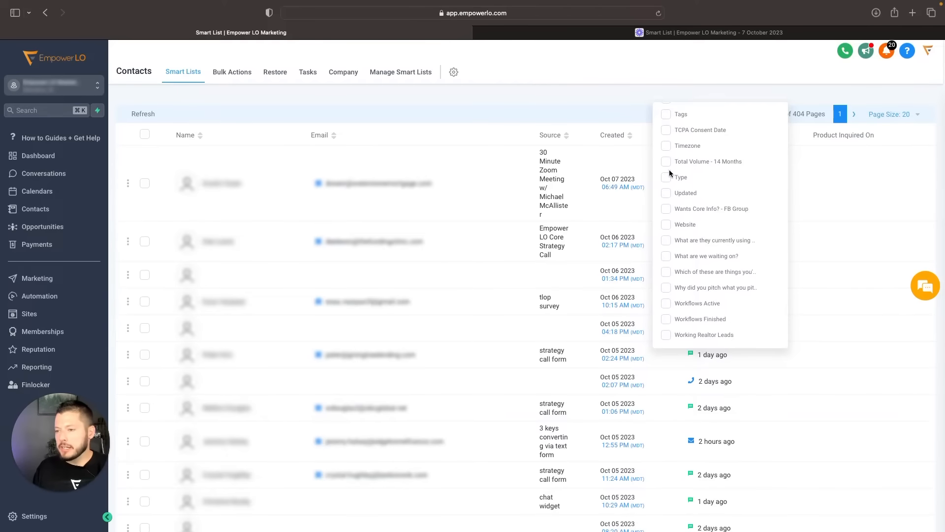
pyautogui.scroll(3, 672, 192)
pyautogui.click(670, 222)
pyautogui.scroll(10, 671, 214)
pyautogui.scroll(-5, 672, 214)
pyautogui.scroll(-6, 671, 214)
pyautogui.scroll(-1, 661, 249)
pyautogui.click(665, 258)
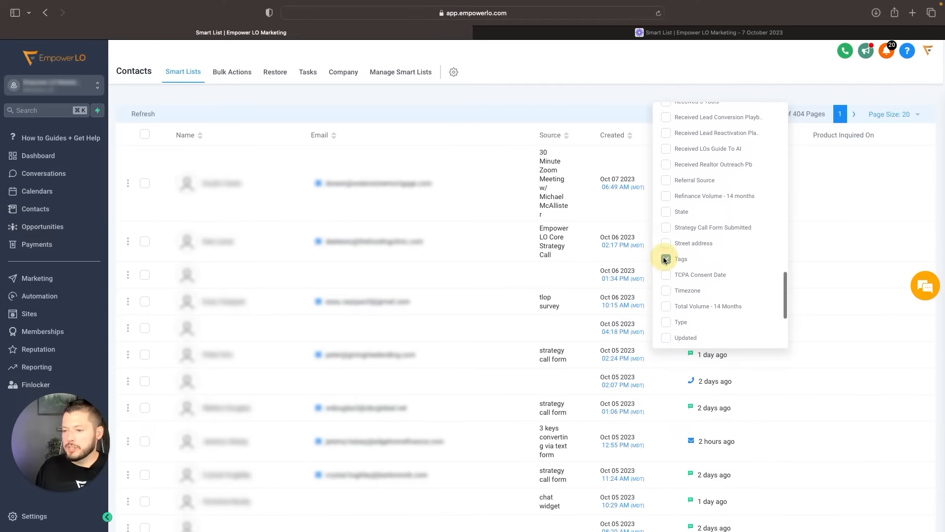
pyautogui.click(669, 291)
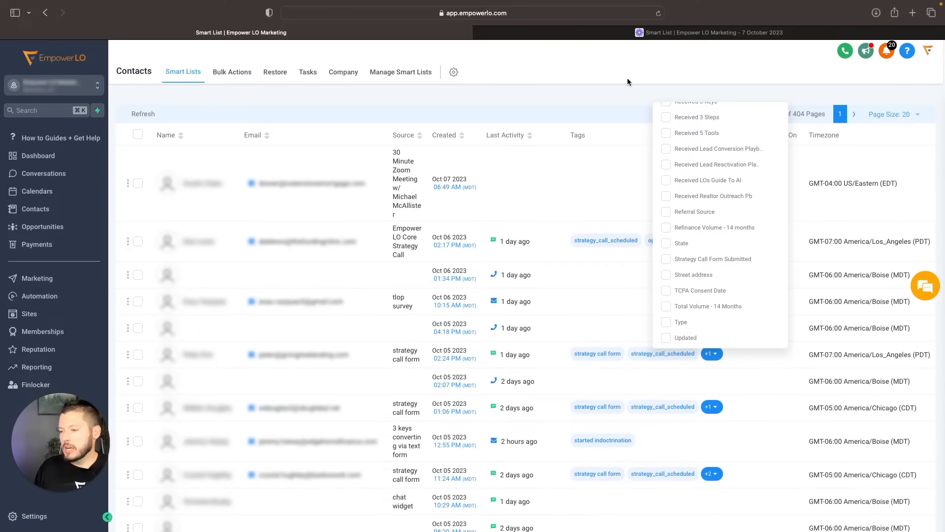
pyautogui.click(617, 92)
pyautogui.scroll(2, 780, 194)
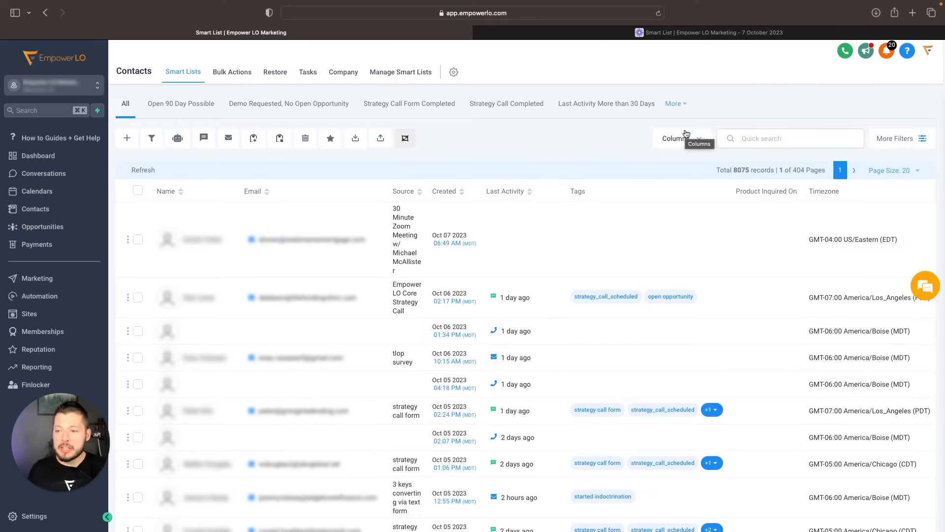
pyautogui.scroll(-1, 695, 141)
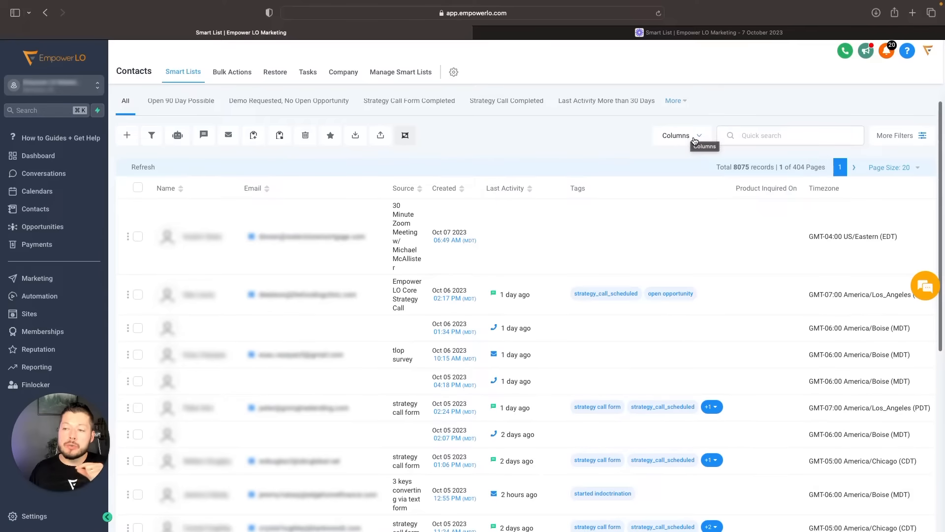
pyautogui.click(694, 138)
pyautogui.click(620, 129)
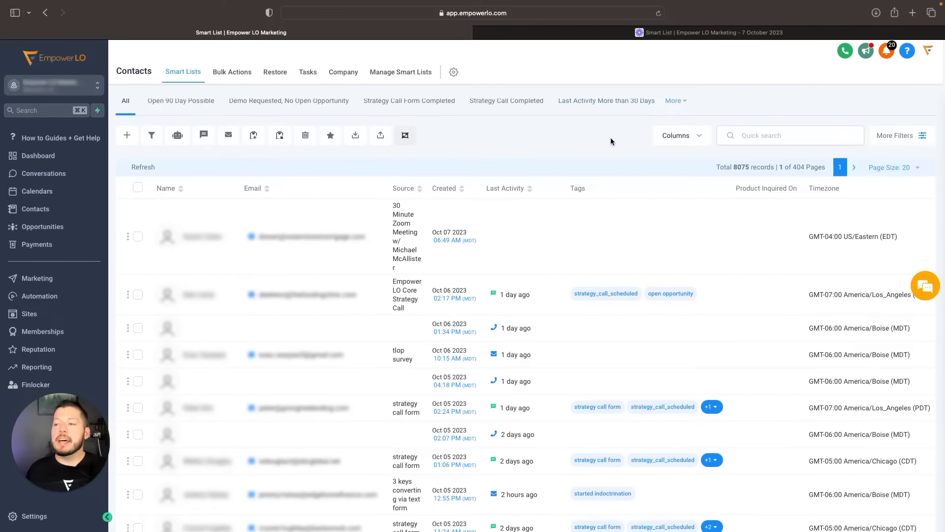
pyautogui.scroll(1, 717, 177)
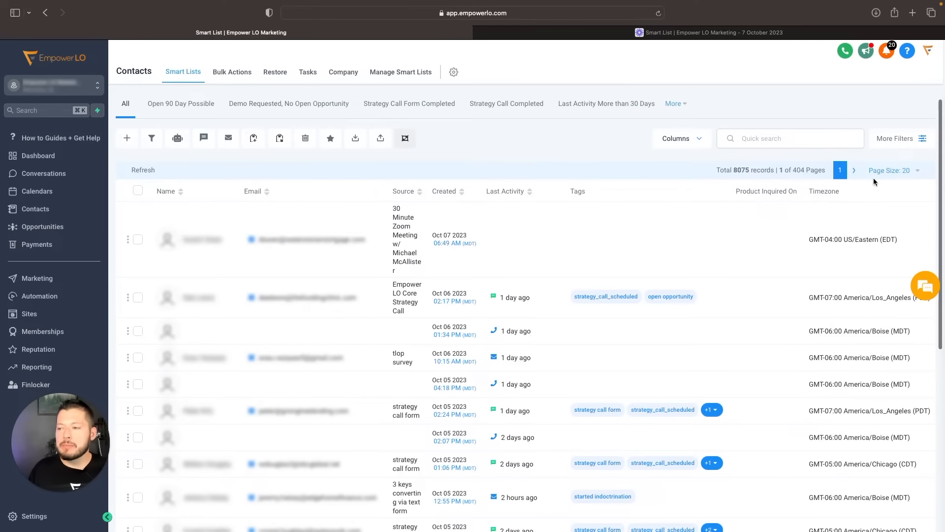
# - Filter the contacts list to records whose Birth Date is empty
pyautogui.click(897, 139)
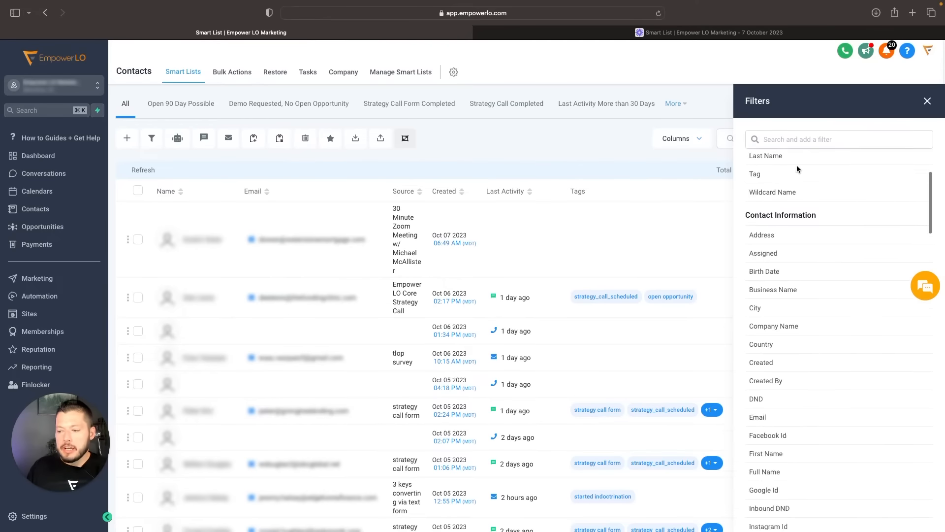
pyautogui.scroll(-15, 770, 244)
pyautogui.scroll(-15, 768, 248)
pyautogui.scroll(5, 809, 450)
pyautogui.scroll(10, 793, 443)
pyautogui.scroll(-3, 768, 428)
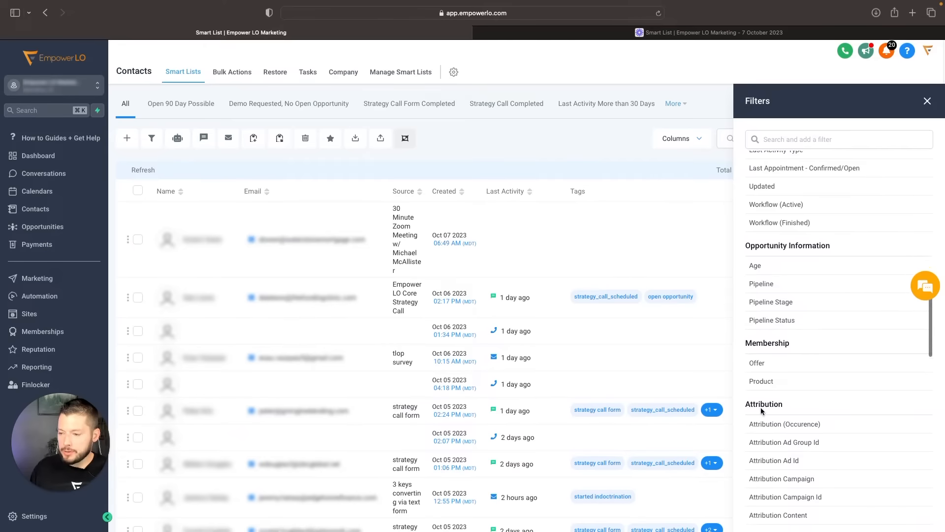
pyautogui.scroll(10, 764, 384)
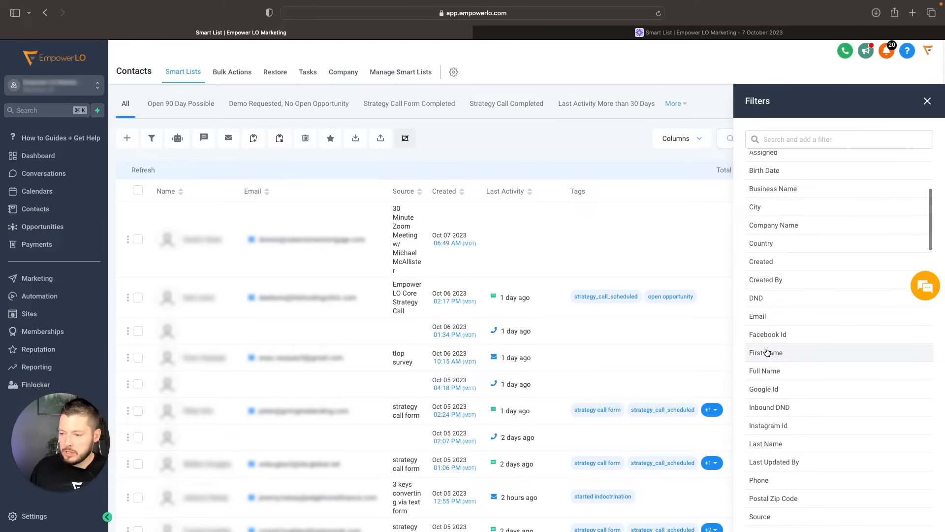
pyautogui.scroll(3, 763, 376)
pyautogui.scroll(1, 762, 369)
pyautogui.click(772, 324)
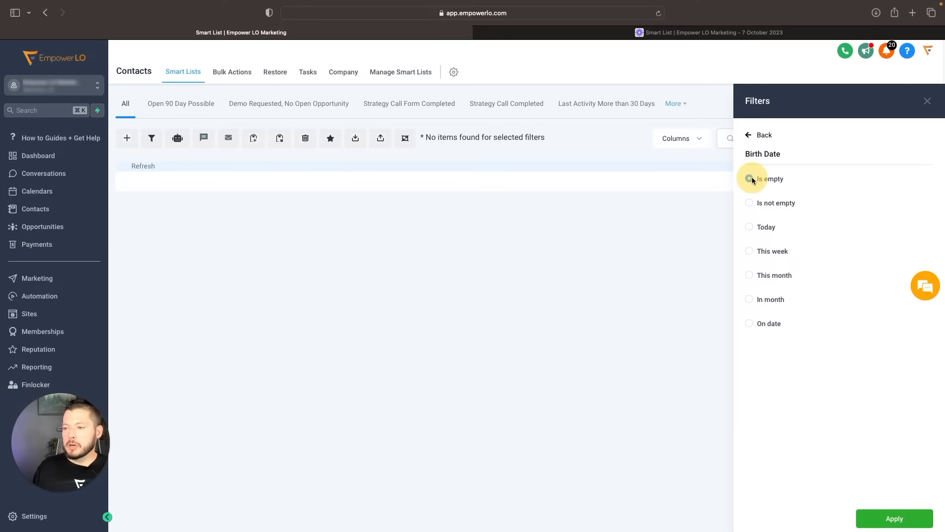
pyautogui.click(894, 519)
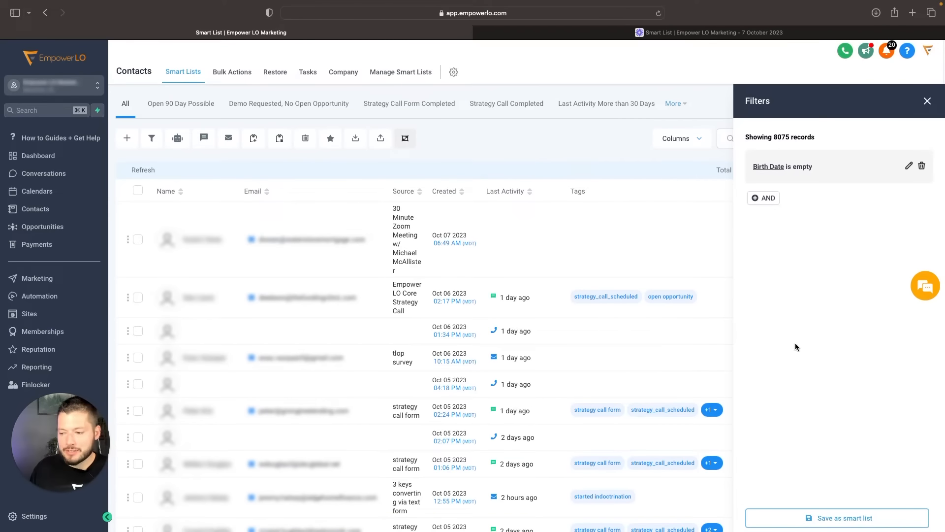
# - Save the filtered contacts list as a smart list named "All Contacts - Custom Columns"
pyautogui.click(806, 520)
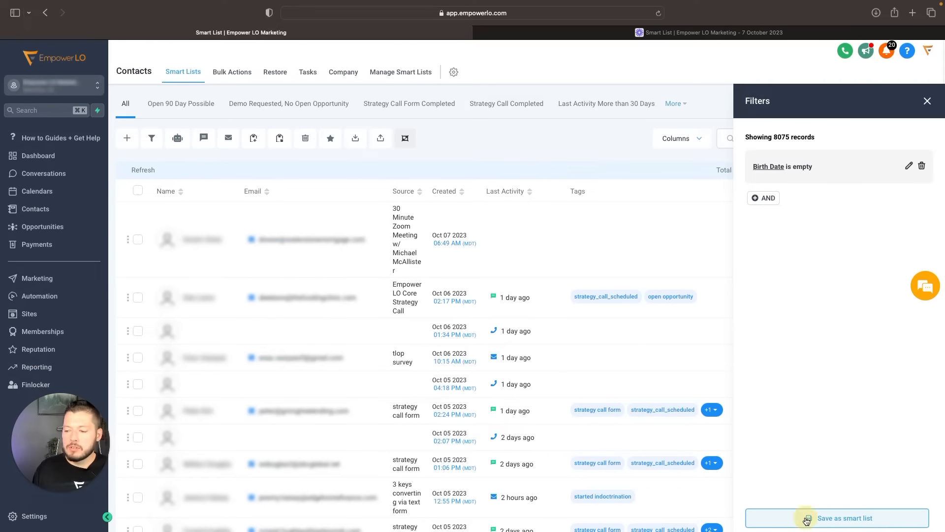
pyautogui.click(507, 132)
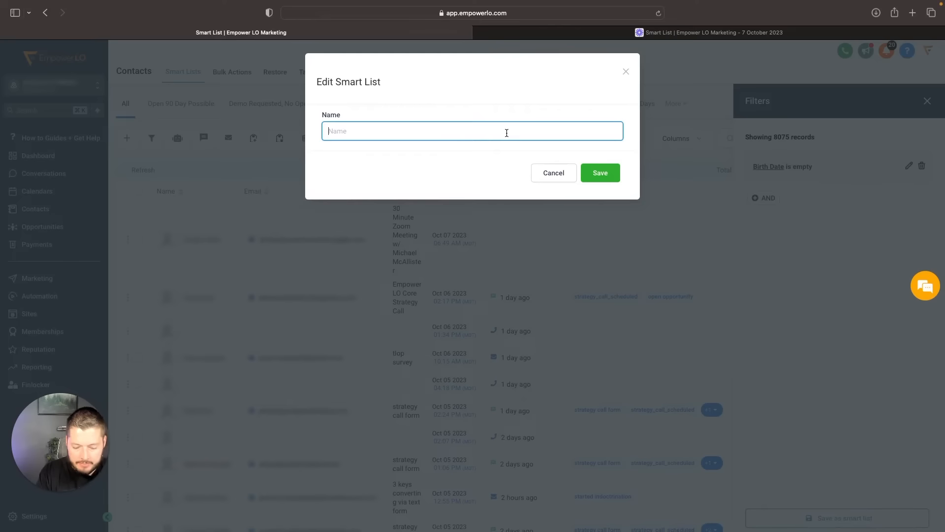
pyautogui.write('All Contacts - Custom Columns')
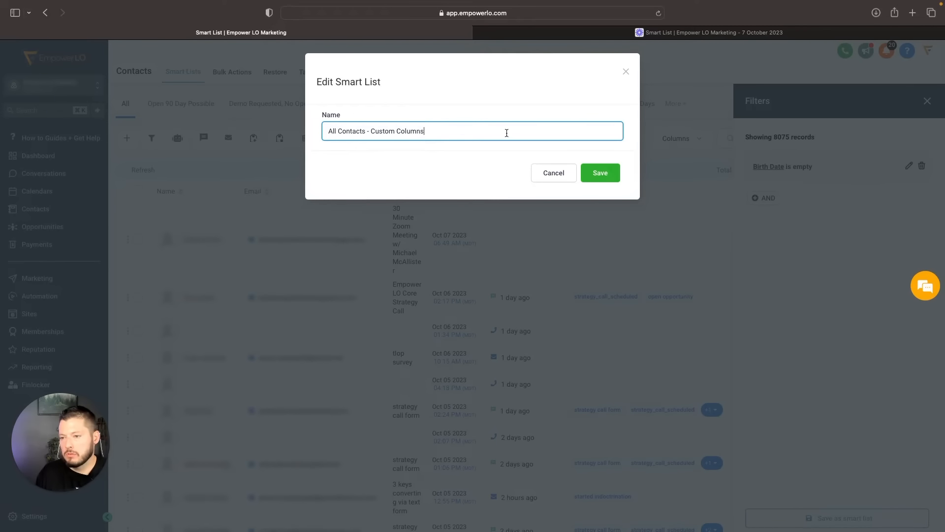
pyautogui.click(600, 173)
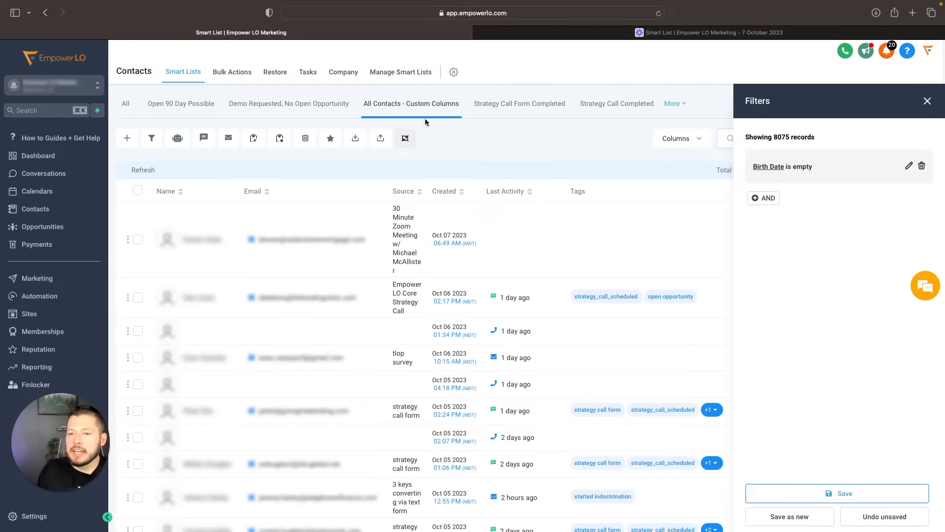
# - Switch to the All smart list and review the columns available for it
pyautogui.click(126, 104)
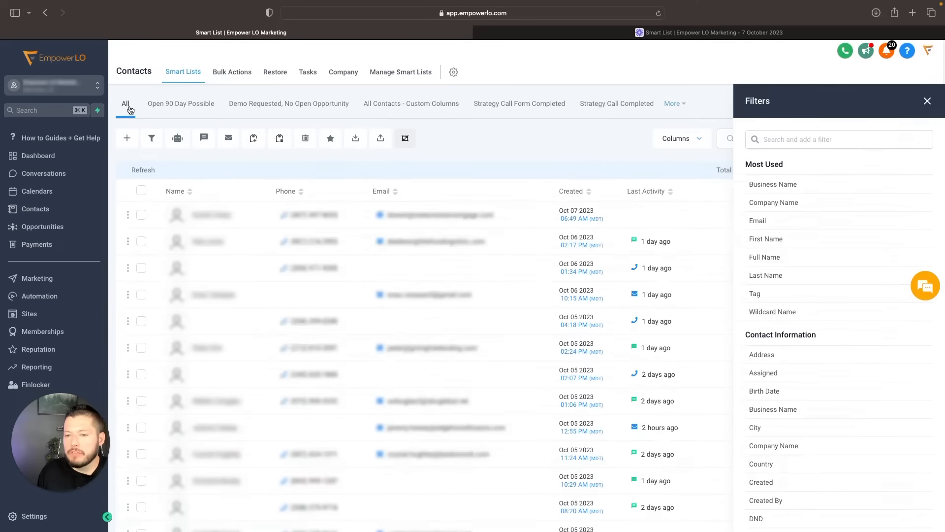
pyautogui.click(927, 101)
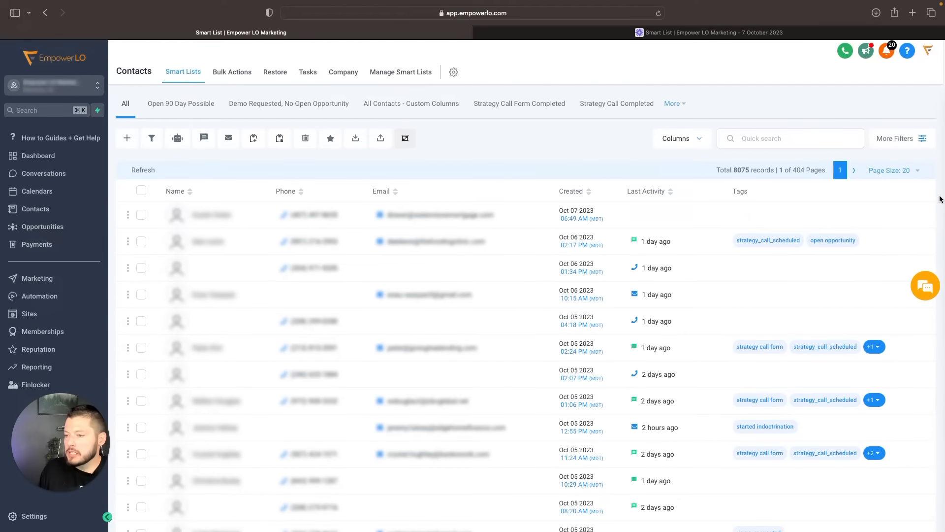
pyautogui.click(683, 137)
pyautogui.scroll(-5, 705, 269)
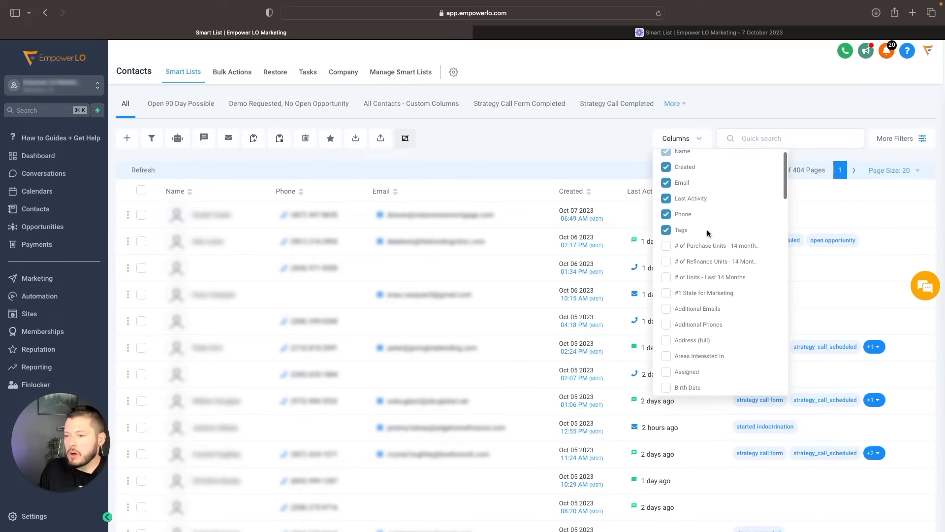
pyautogui.scroll(-15, 704, 270)
pyautogui.scroll(20, 705, 269)
pyautogui.click(601, 147)
pyautogui.scroll(-1, 829, 132)
pyautogui.scroll(2, 829, 135)
# - Review the filter fields available for the All list and close the filters
pyautogui.click(868, 129)
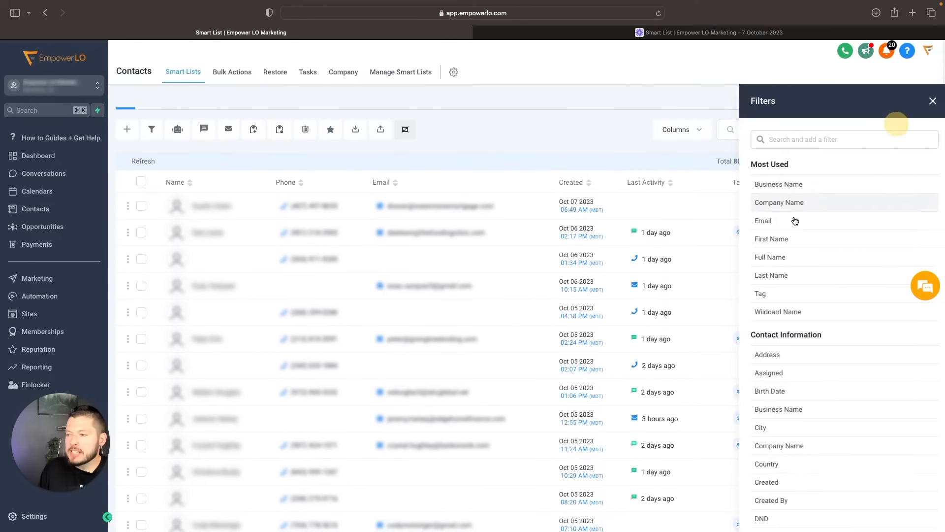
pyautogui.scroll(-10, 773, 400)
pyautogui.scroll(10, 753, 270)
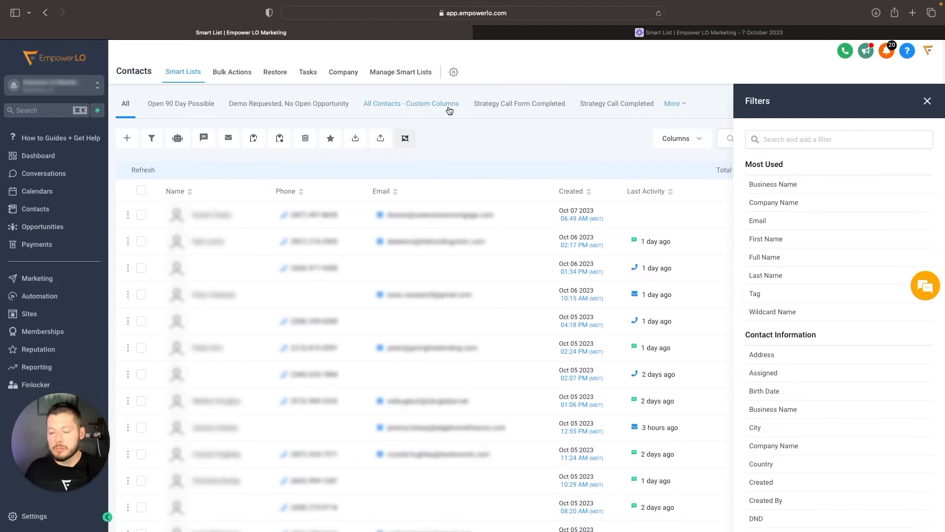
pyautogui.click(926, 101)
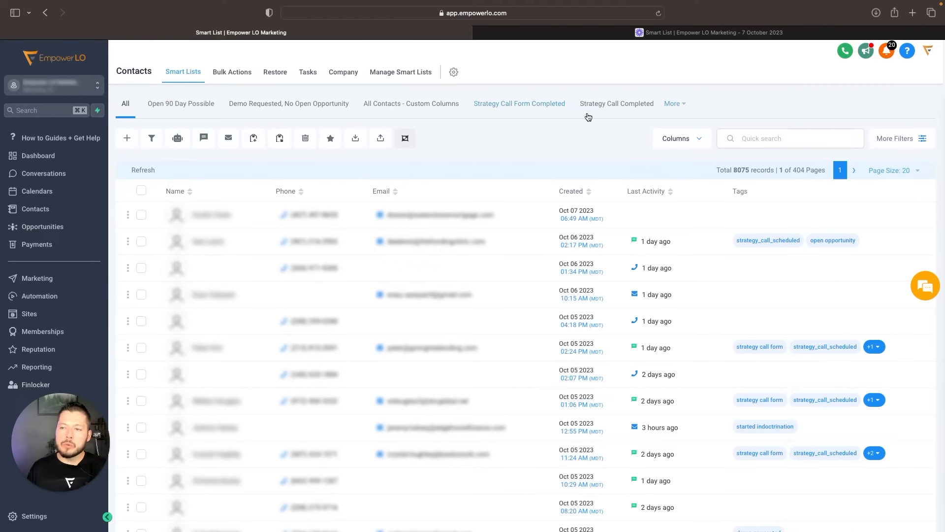
# - Display the Strategy Call Completed smart list, comparing it with the All list
pyautogui.click(606, 102)
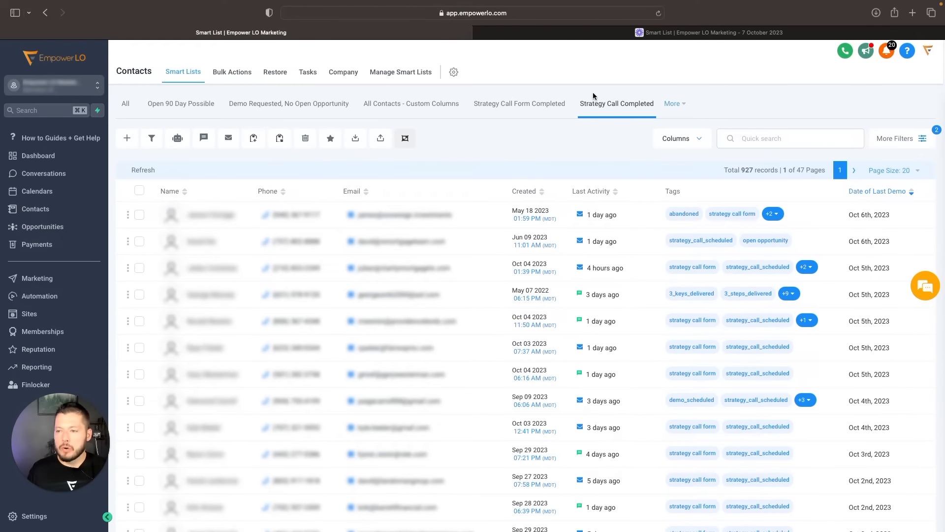
pyautogui.click(600, 108)
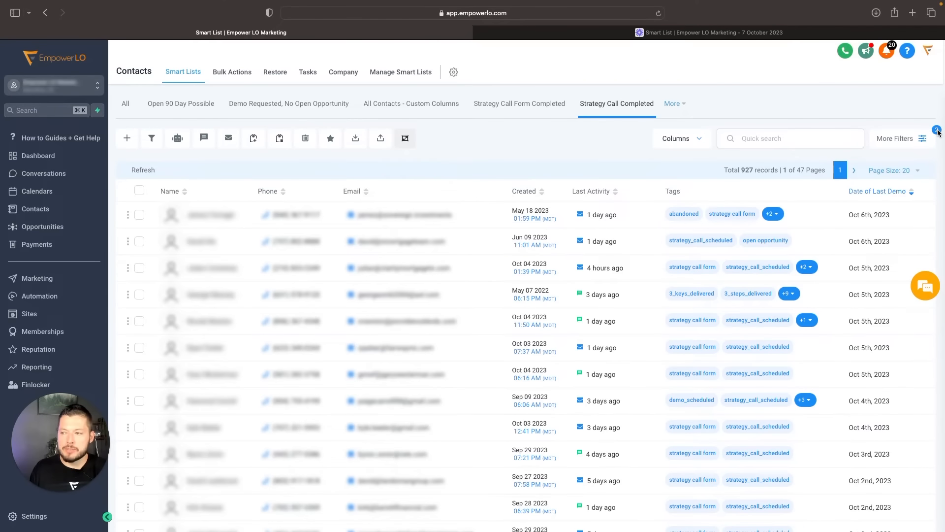
pyautogui.click(127, 104)
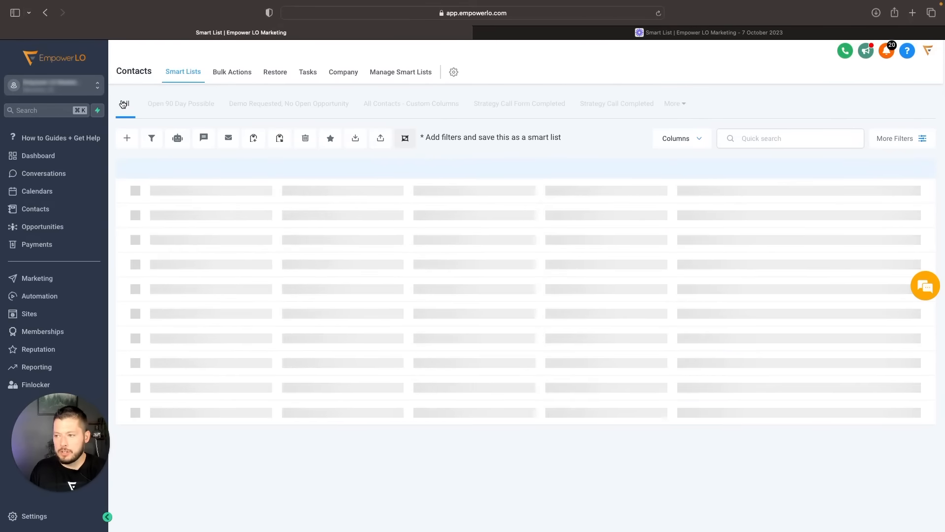
pyautogui.click(642, 107)
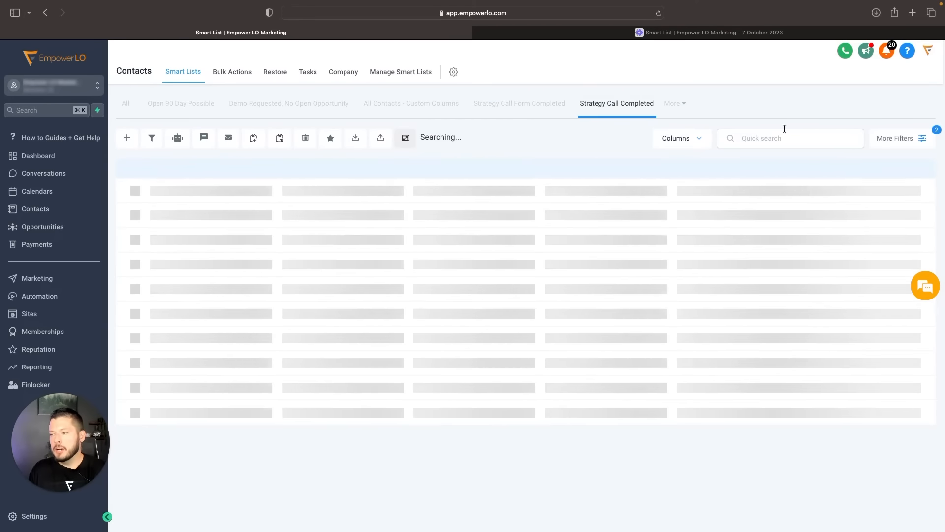
# - Add a condition to the Strategy Call Completed filters that Last Name is not empty
pyautogui.click(905, 139)
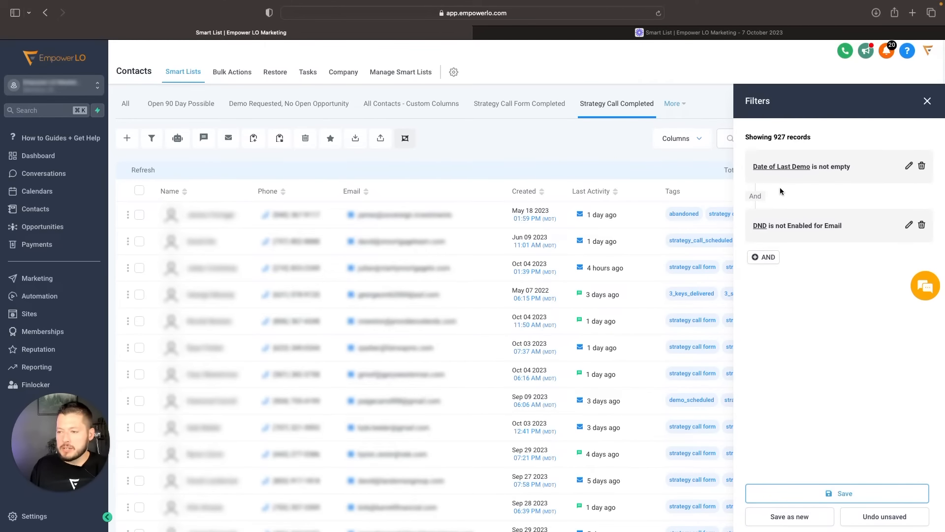
pyautogui.click(756, 258)
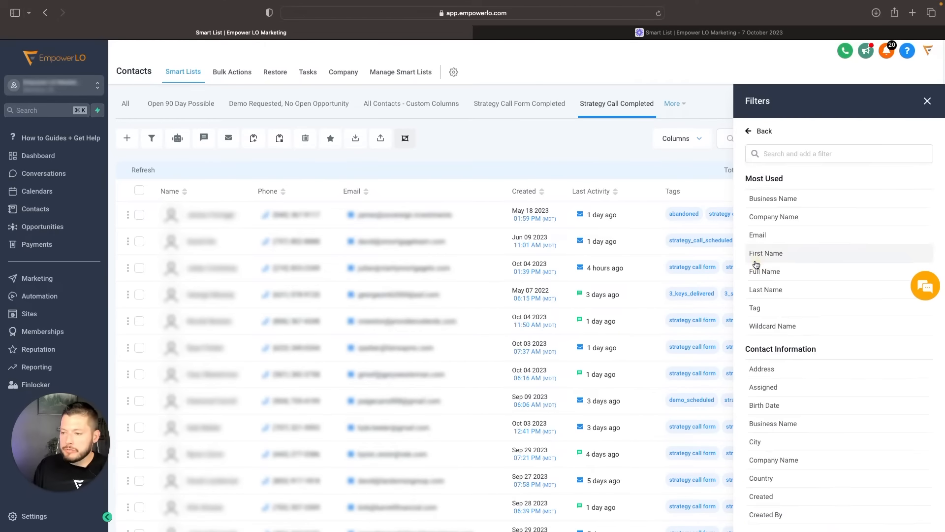
pyautogui.click(772, 290)
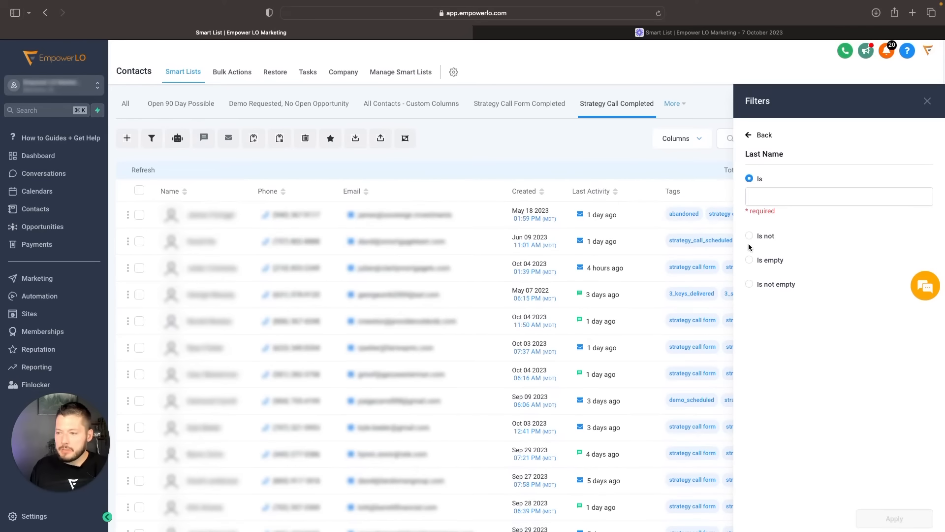
pyautogui.click(751, 281)
pyautogui.click(909, 509)
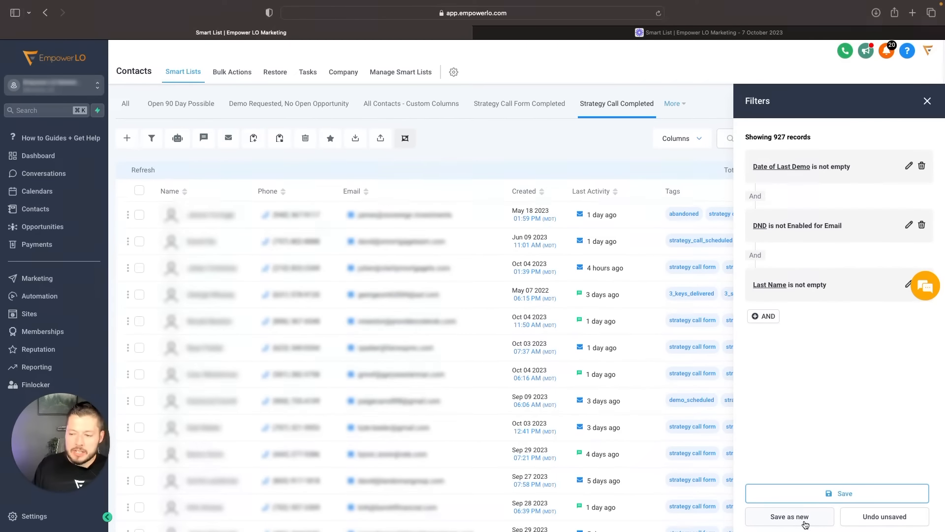
# - Undo the unsaved Last Name filter and close the filters
pyautogui.click(896, 520)
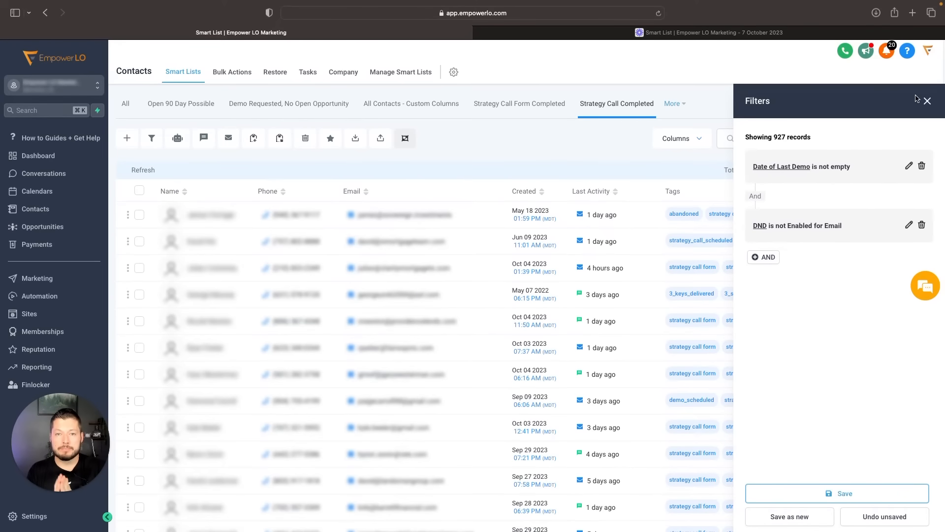
pyautogui.click(925, 100)
# - Open the third contact in the Strategy Call Completed list and look over its contact fields
pyautogui.click(239, 268)
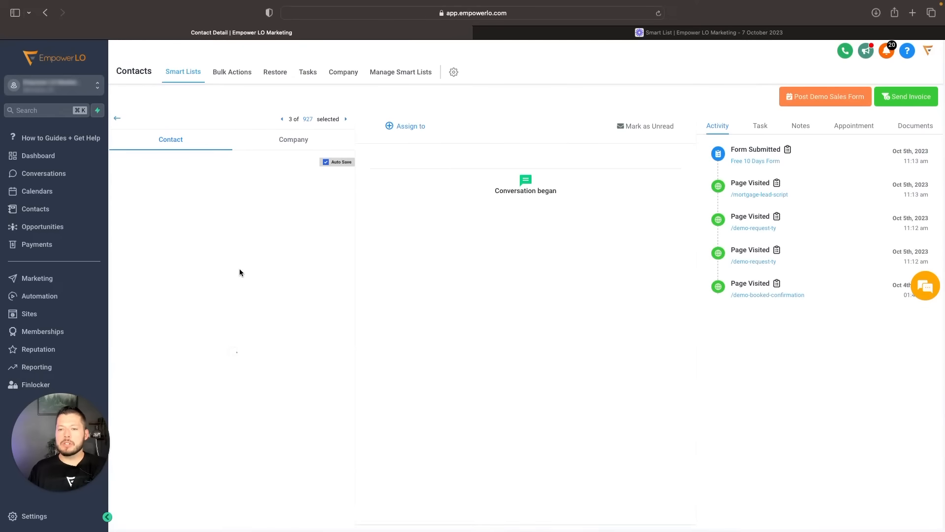
pyautogui.scroll(-2, 830, 193)
pyautogui.scroll(1, 773, 236)
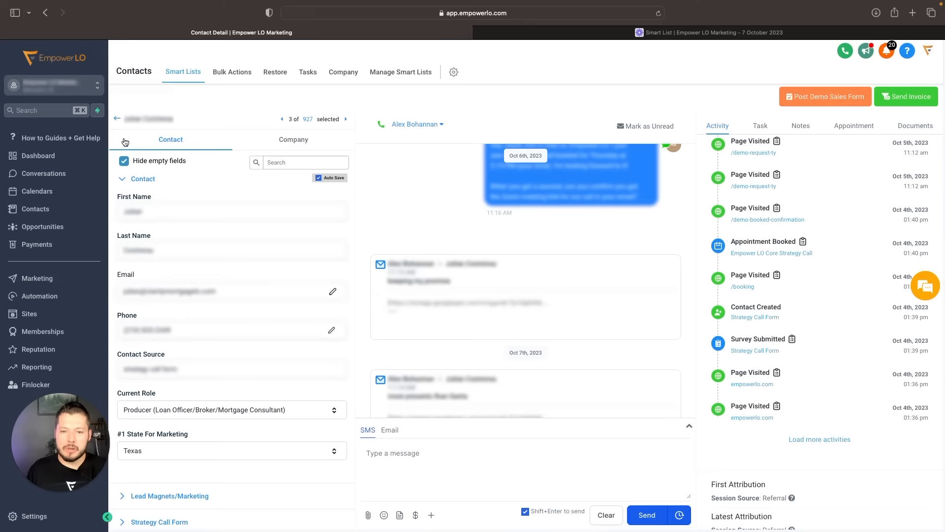
pyautogui.scroll(-6, 249, 166)
pyautogui.scroll(6, 249, 167)
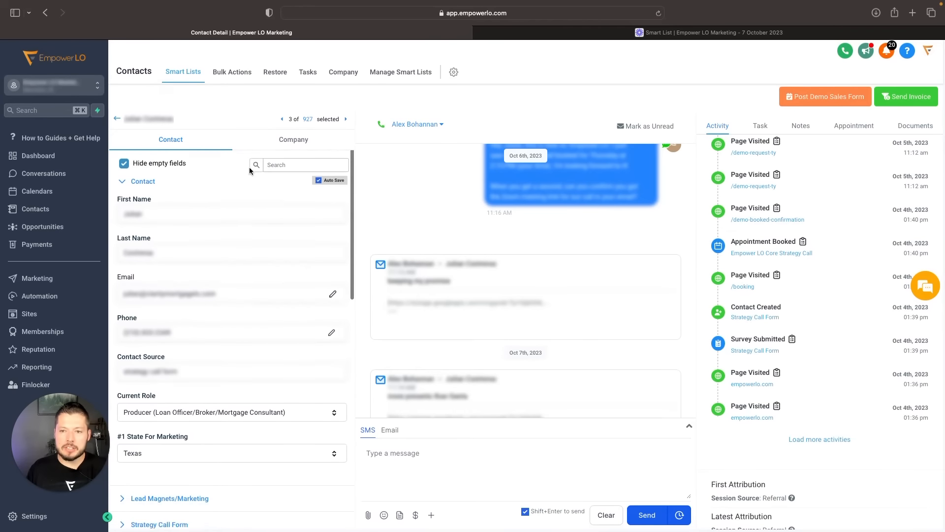
# - Check the contact's company details and return to the contact fields
pyautogui.click(288, 140)
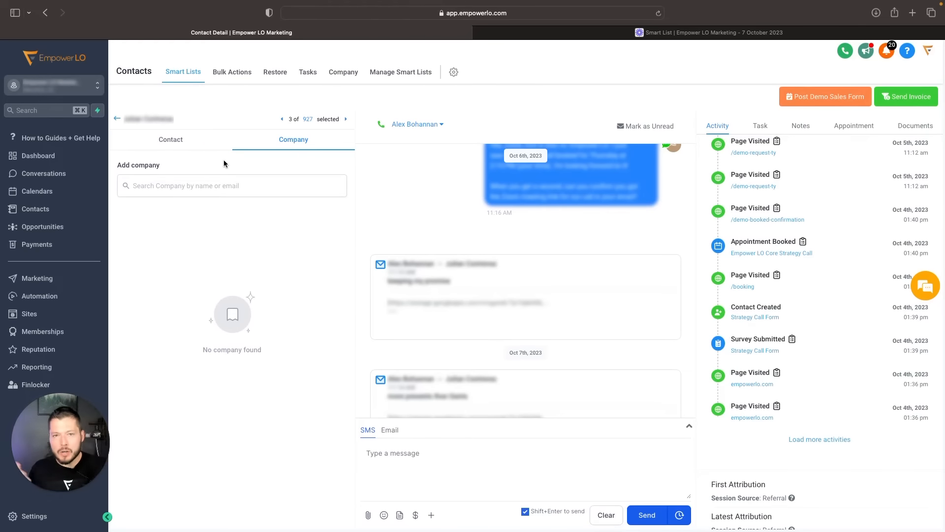
pyautogui.click(180, 142)
pyautogui.click(279, 136)
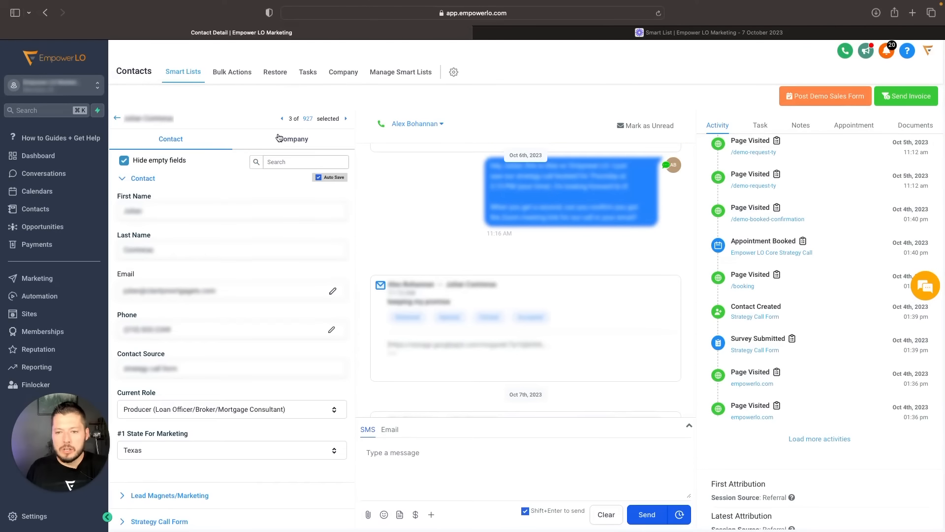
pyautogui.click(213, 142)
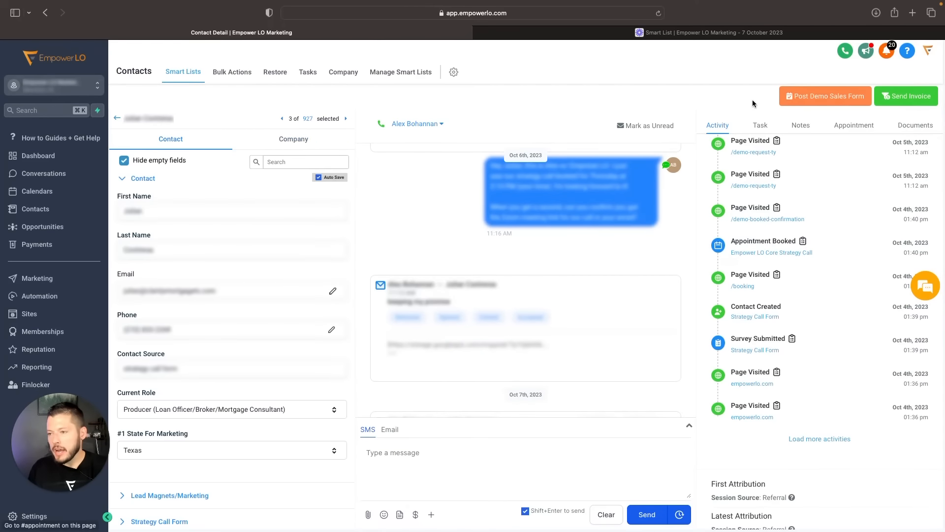
# - Load more entries in the contact's activity history and review the recorded events
pyautogui.scroll(1, 771, 323)
pyautogui.scroll(2, 772, 323)
pyautogui.scroll(-4, 751, 249)
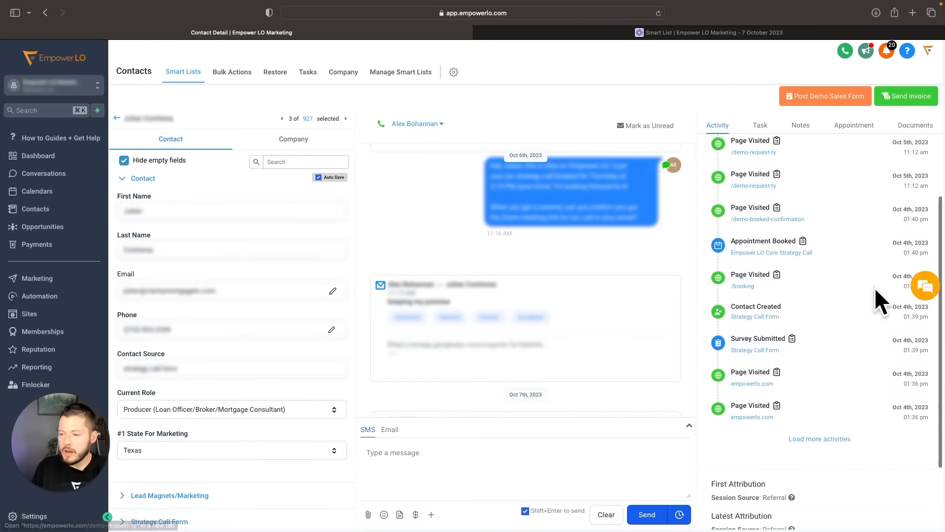
pyautogui.click(826, 437)
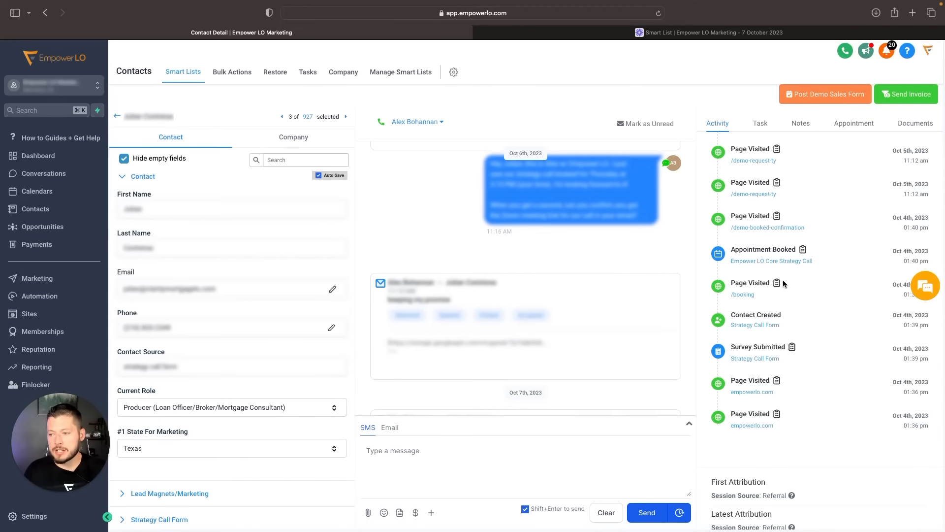
pyautogui.scroll(3, 770, 216)
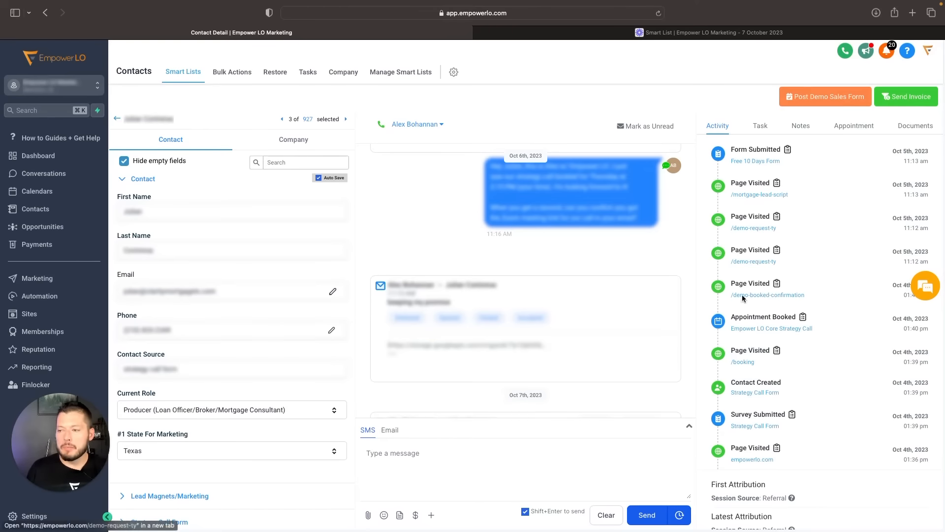
pyautogui.scroll(2, 794, 258)
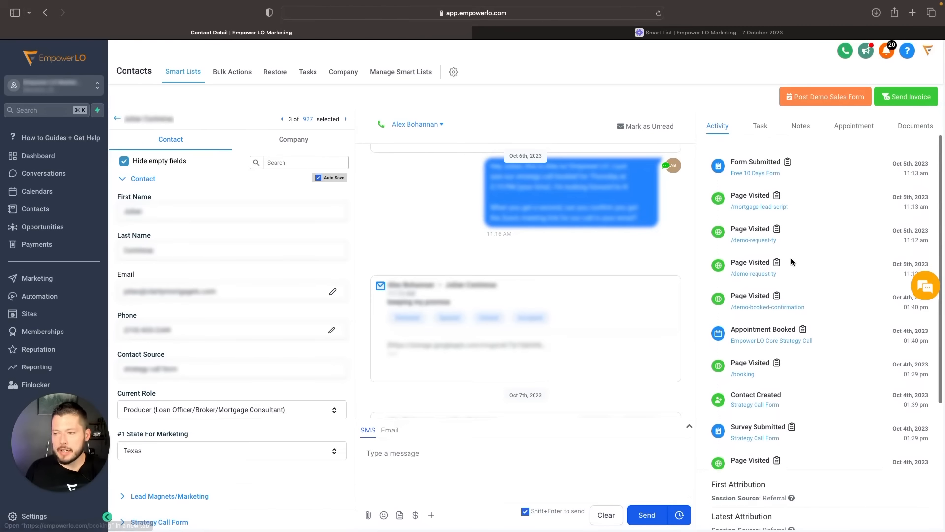
# - Check the source details of the contact's first and latest attribution, and return to the smart list
pyautogui.moveTo(793, 496)
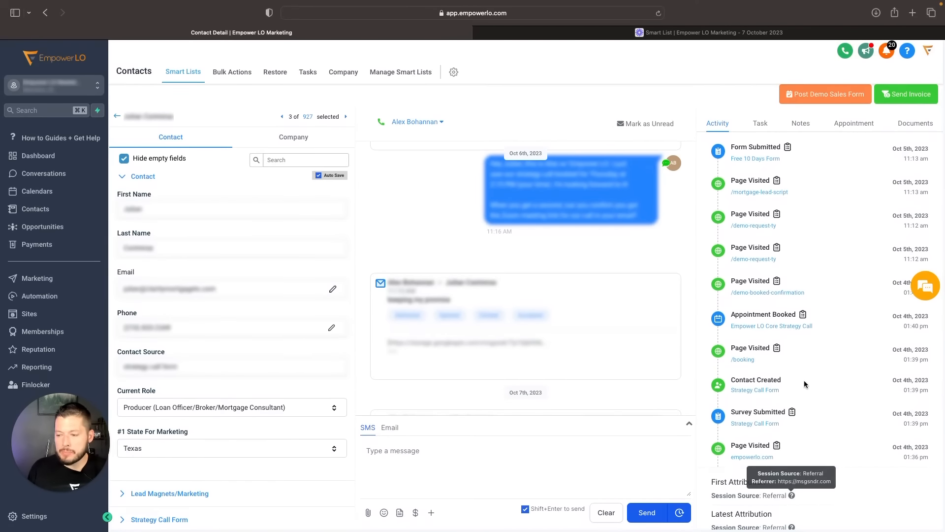
pyautogui.scroll(-2, 801, 388)
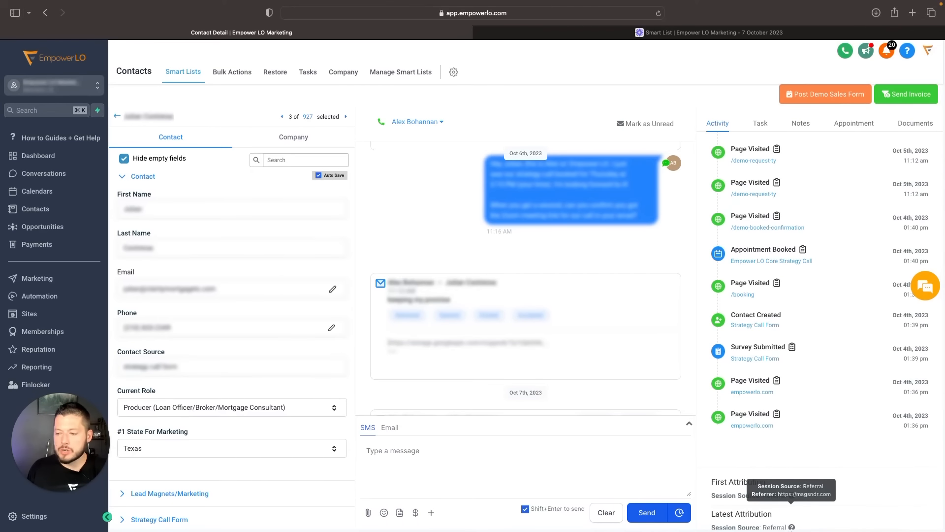
pyautogui.click(117, 116)
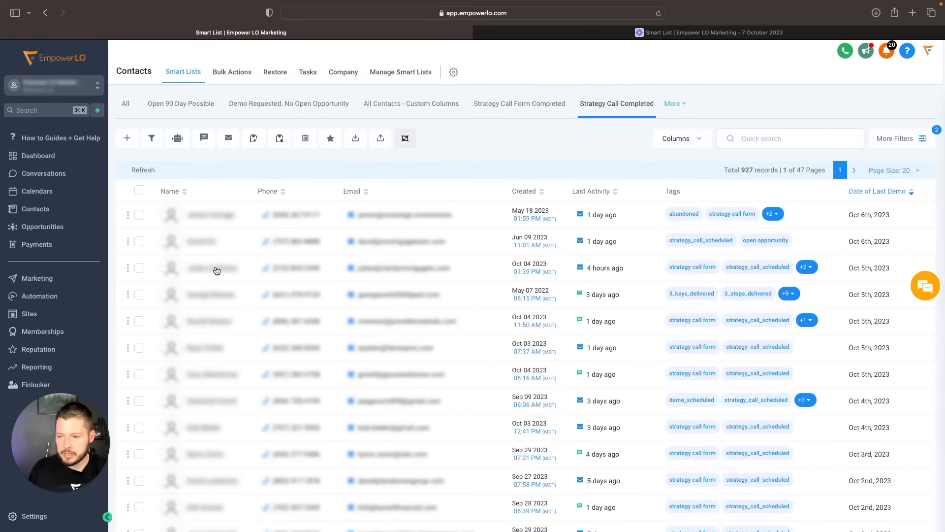
# - Reopen the third contact and check its attribution source and additional activities
pyautogui.click(217, 271)
pyautogui.scroll(-2, 782, 411)
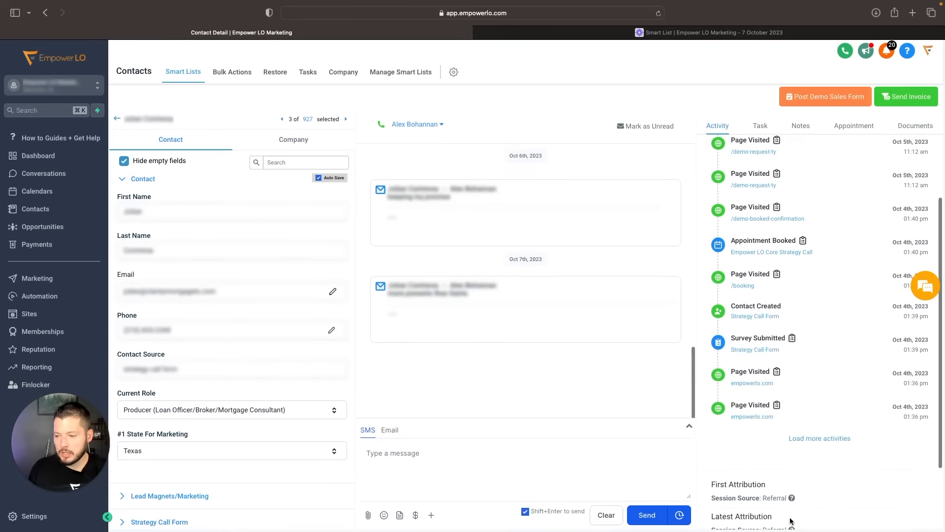
pyautogui.moveTo(791, 498)
pyautogui.click(827, 441)
pyautogui.scroll(-2, 799, 395)
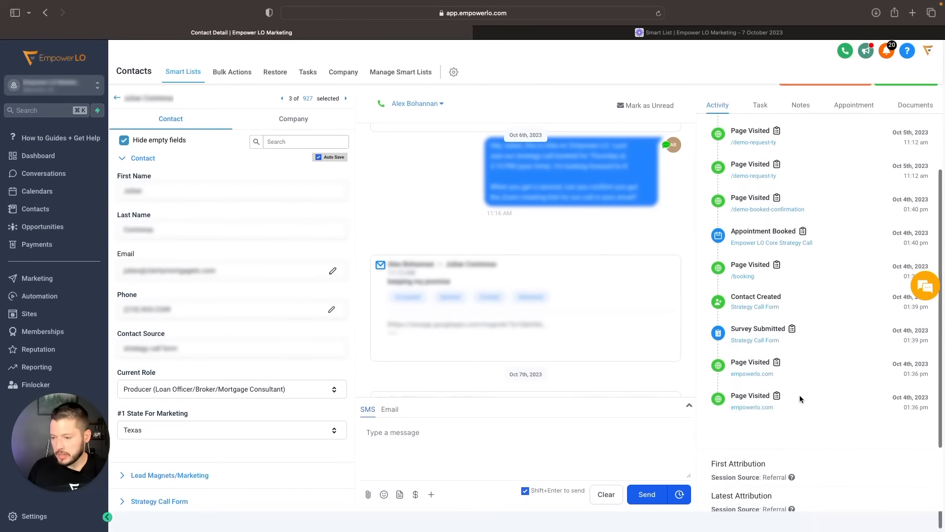
# - Return to the smart list and open the eleventh contact to check its first attribution details
pyautogui.click(117, 118)
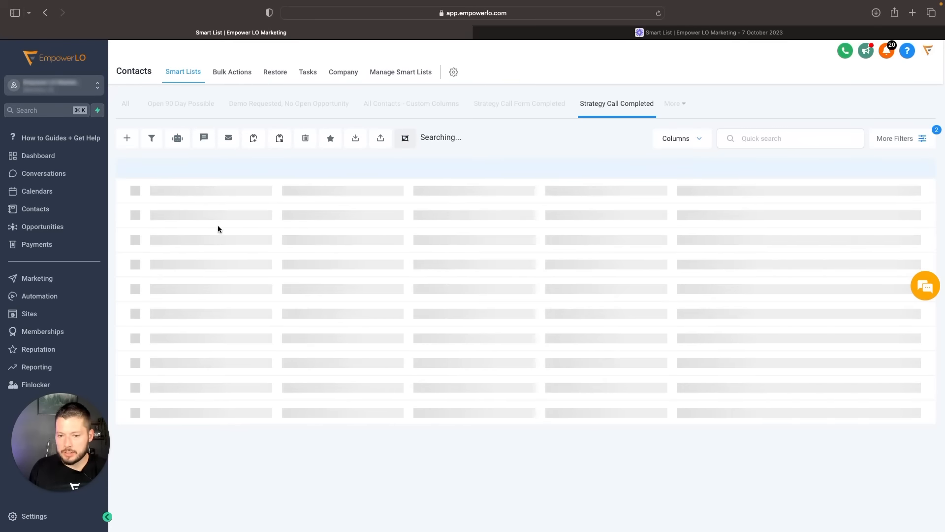
pyautogui.scroll(-3, 208, 334)
pyautogui.click(205, 309)
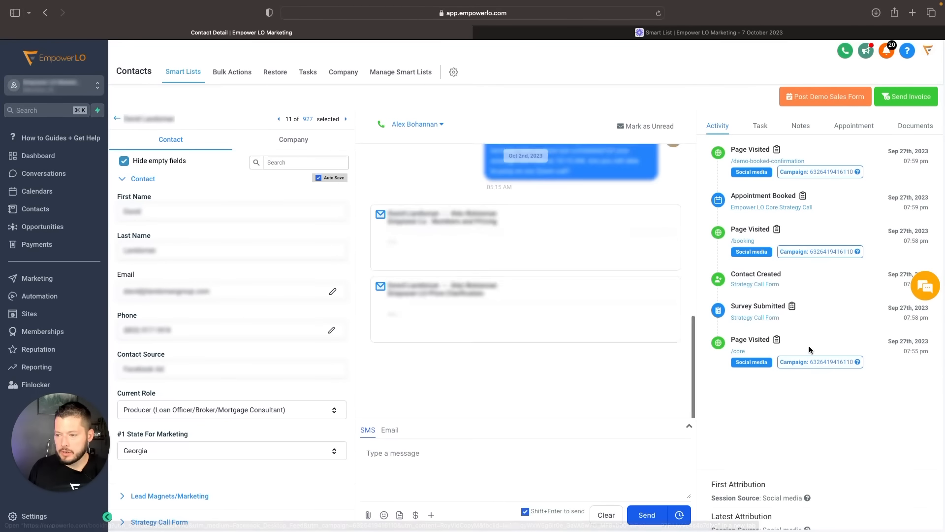
pyautogui.moveTo(806, 497)
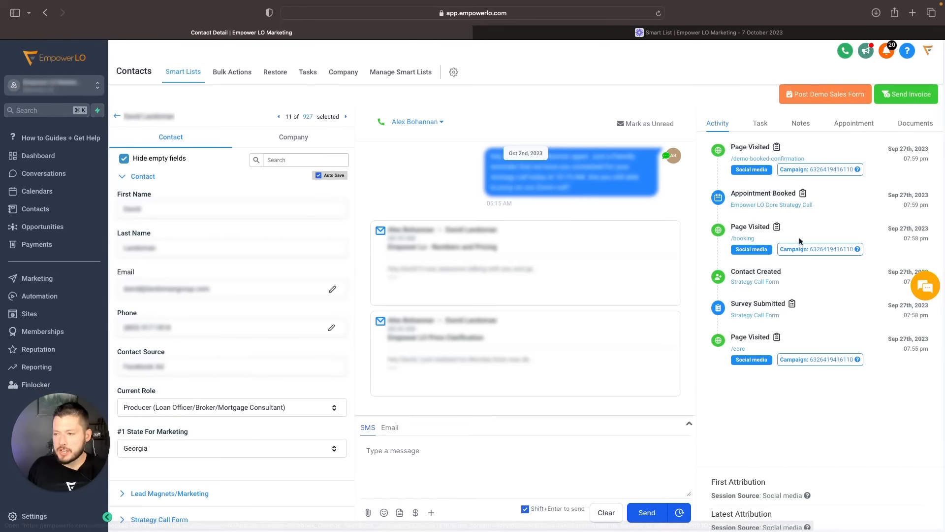
# - View the eleventh contact's tasks and notes
pyautogui.click(764, 124)
pyautogui.click(772, 126)
pyautogui.click(746, 127)
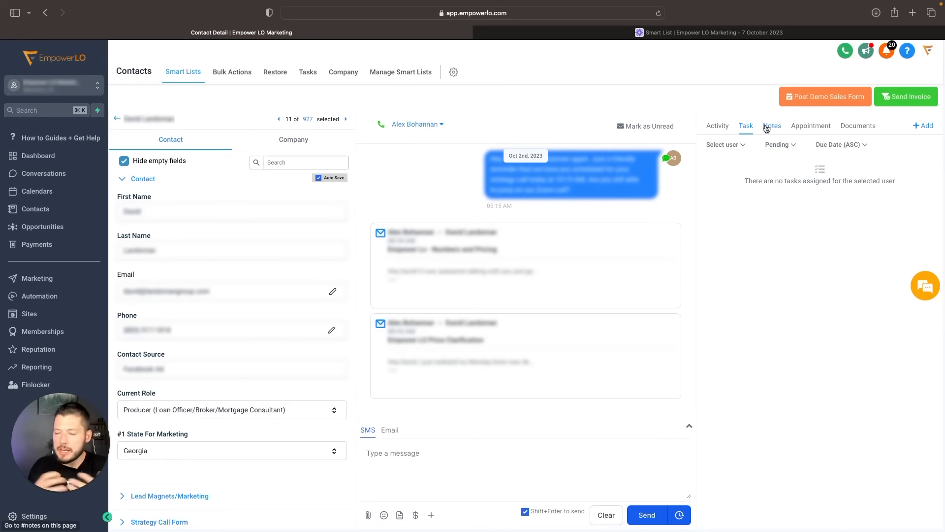
pyautogui.click(766, 128)
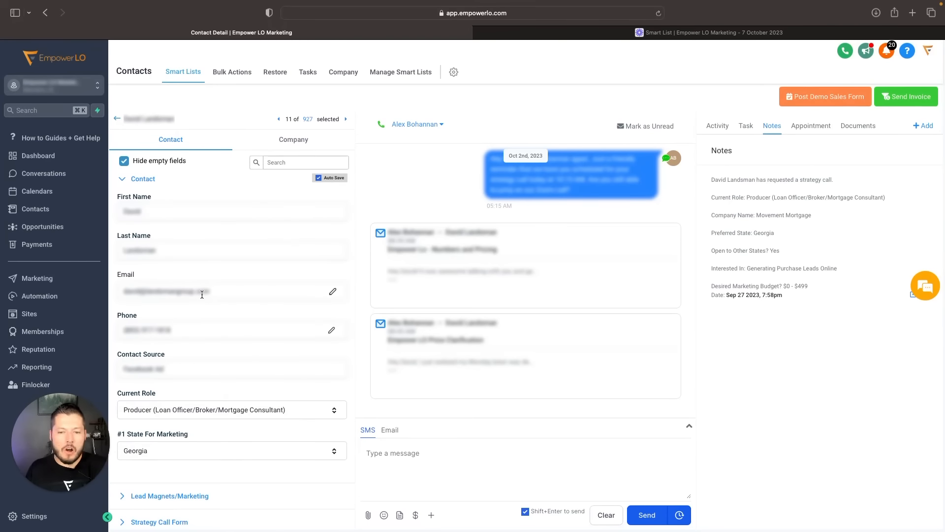
# - Open a blank new note for the eleventh contact and cancel it
pyautogui.scroll(-2, 164, 313)
pyautogui.scroll(3, 164, 313)
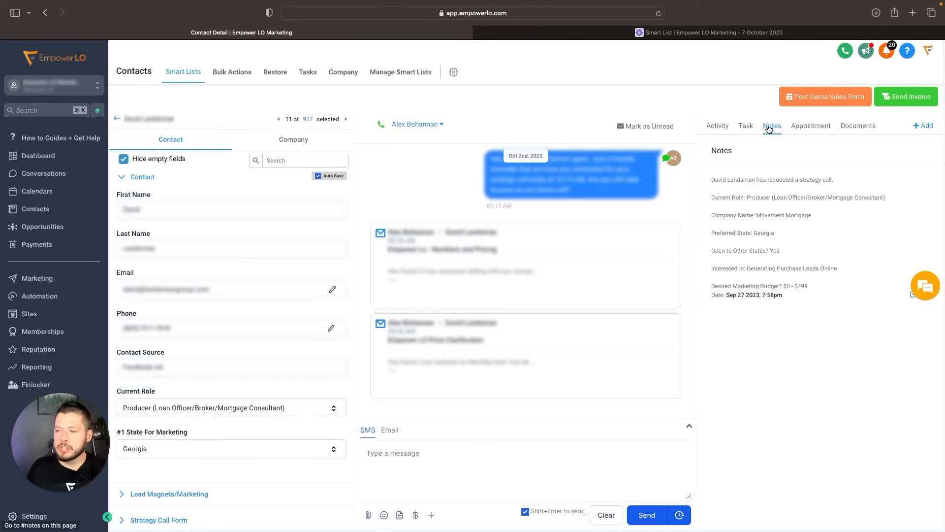
pyautogui.click(926, 126)
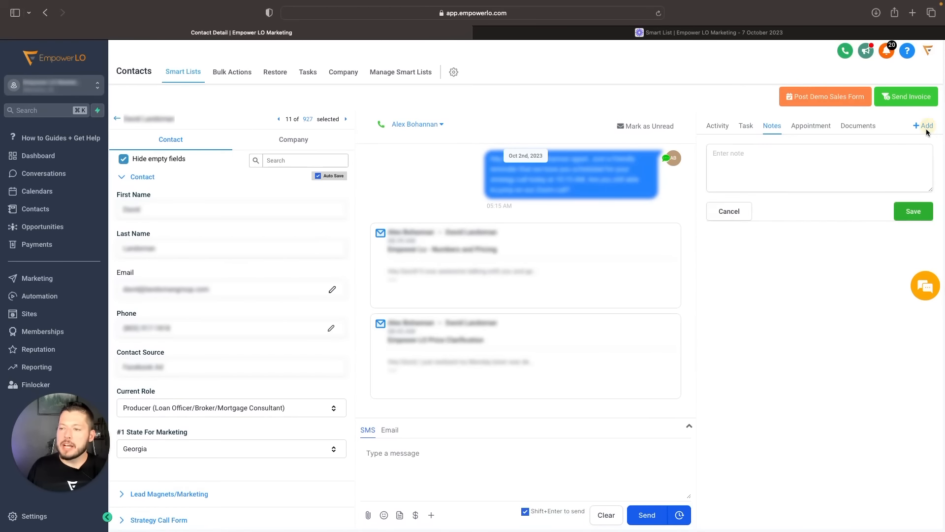
pyautogui.click(740, 216)
# - Check the contact's tasks, notes, appointments and documents
pyautogui.click(741, 127)
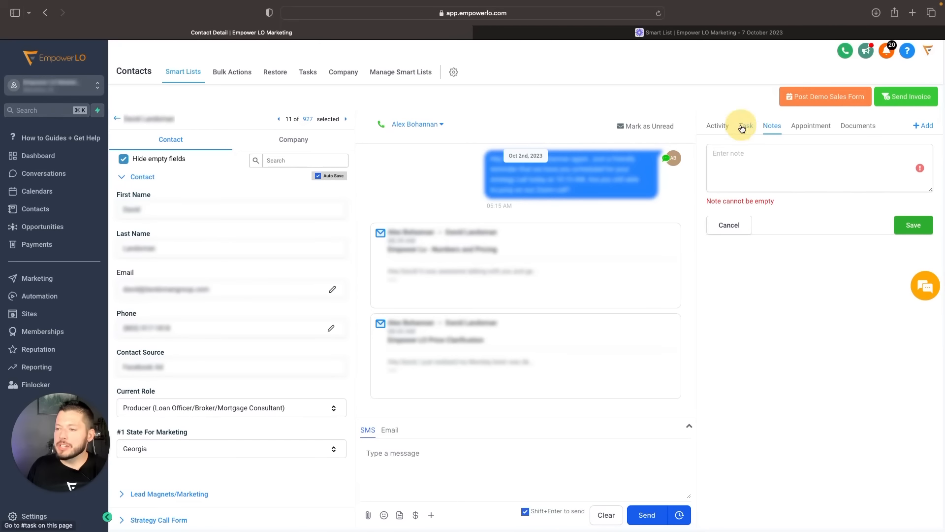
pyautogui.click(771, 127)
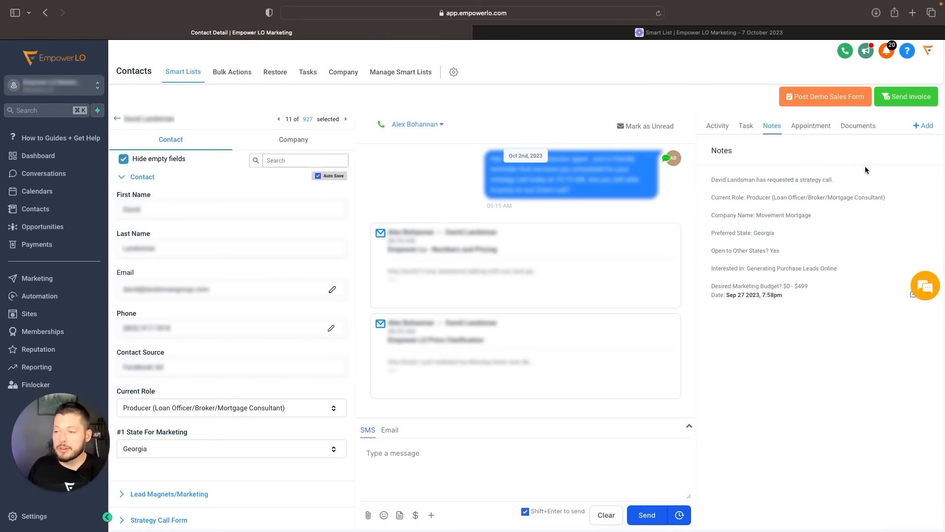
pyautogui.click(811, 126)
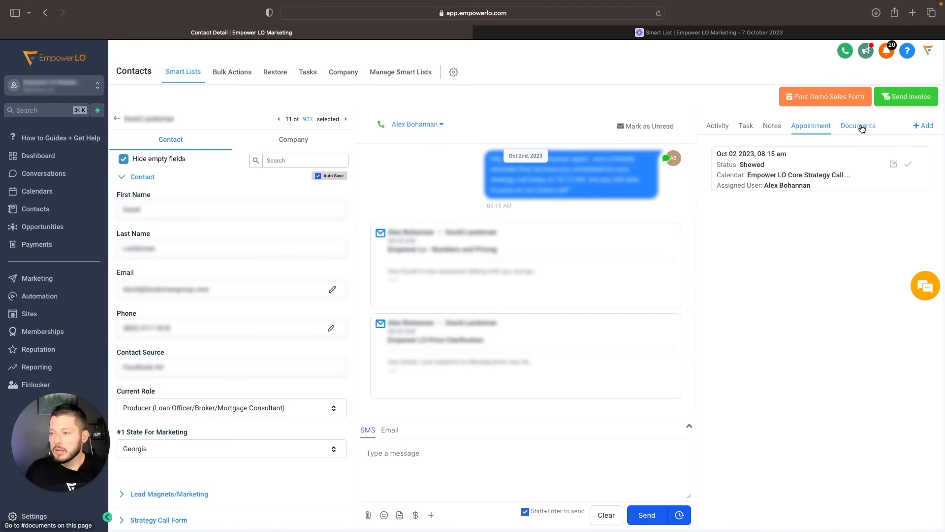
pyautogui.click(861, 127)
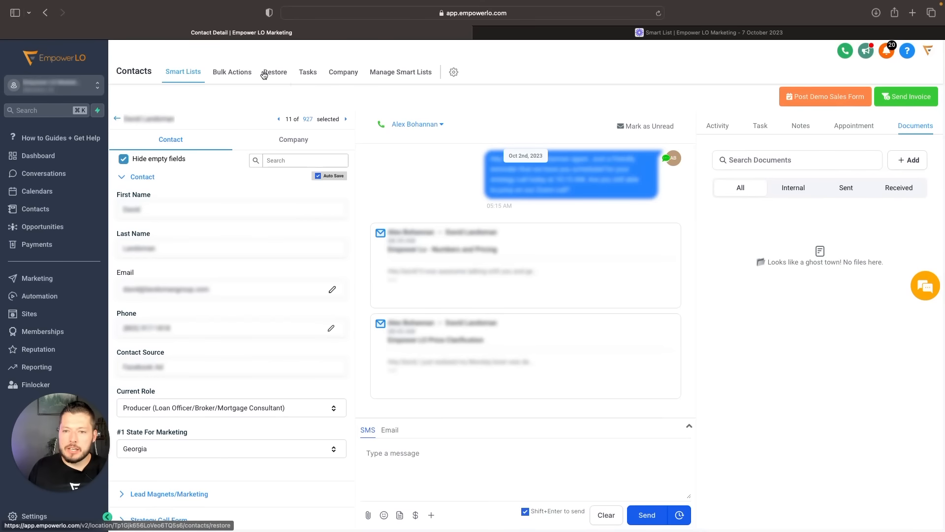
# - Review the first two pages of the contacts' bulk actions log
pyautogui.click(232, 72)
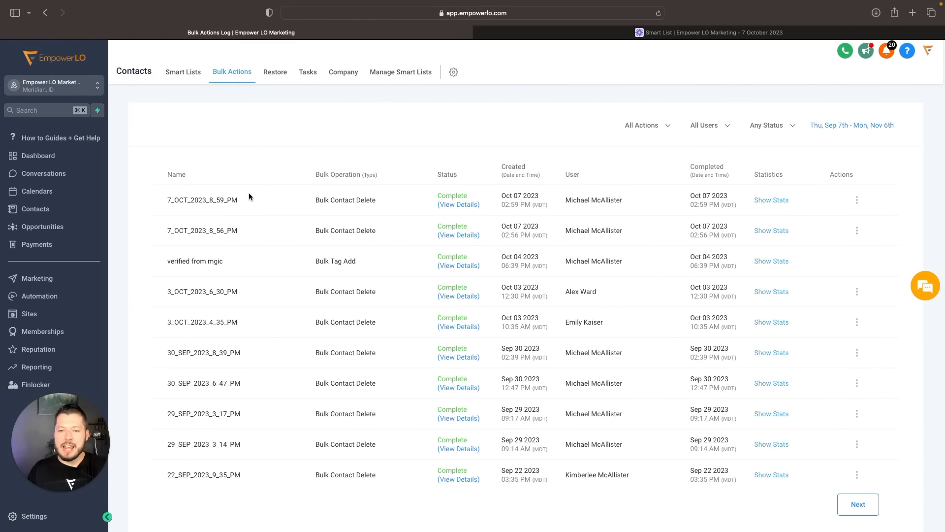
pyautogui.scroll(-1, 250, 197)
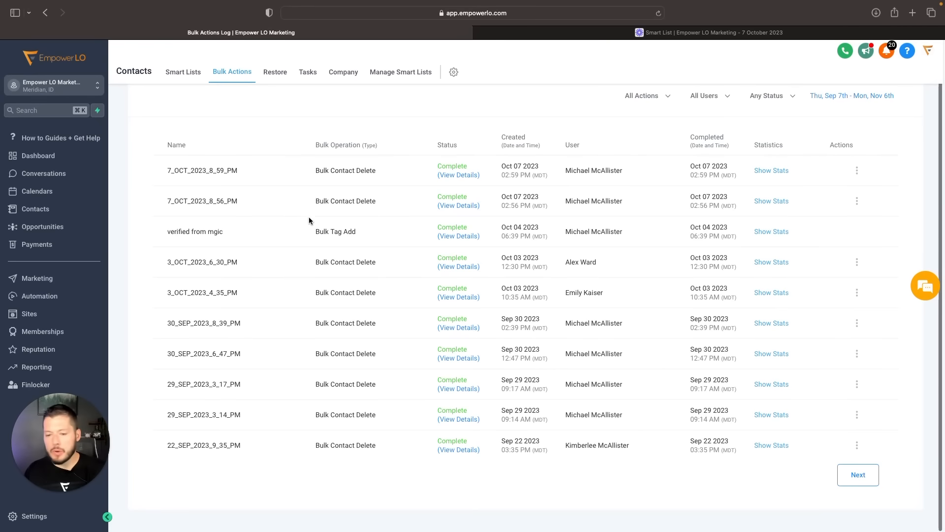
pyautogui.click(858, 474)
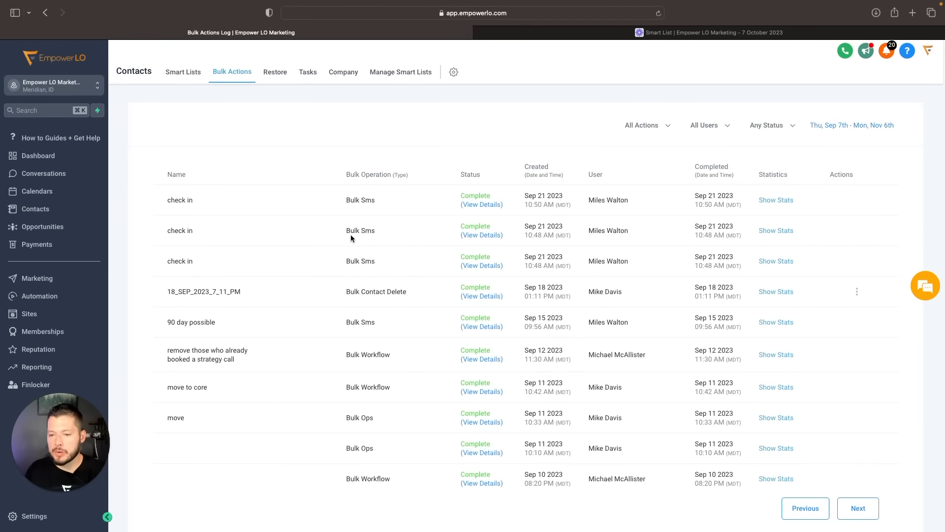
pyautogui.scroll(-1, 345, 237)
pyautogui.scroll(1, 334, 219)
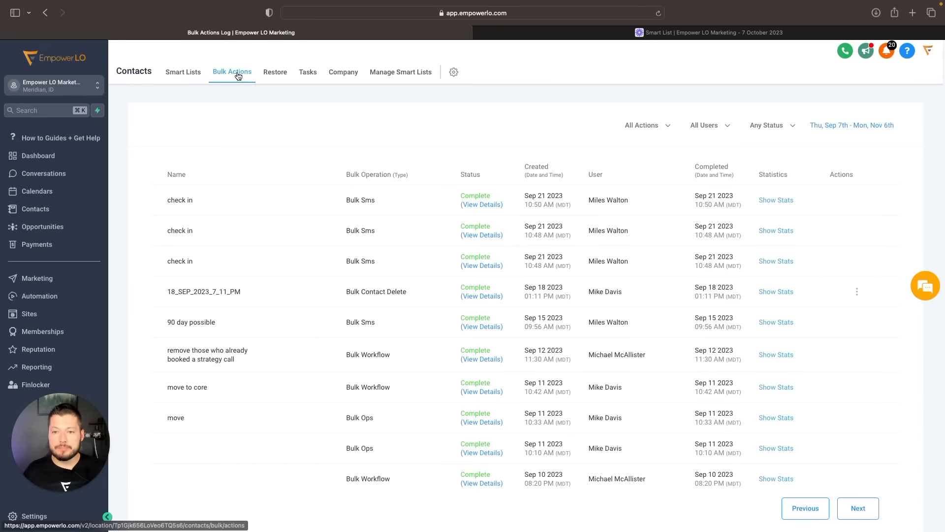
# - Look through the deleted contacts that are available to restore
pyautogui.click(274, 73)
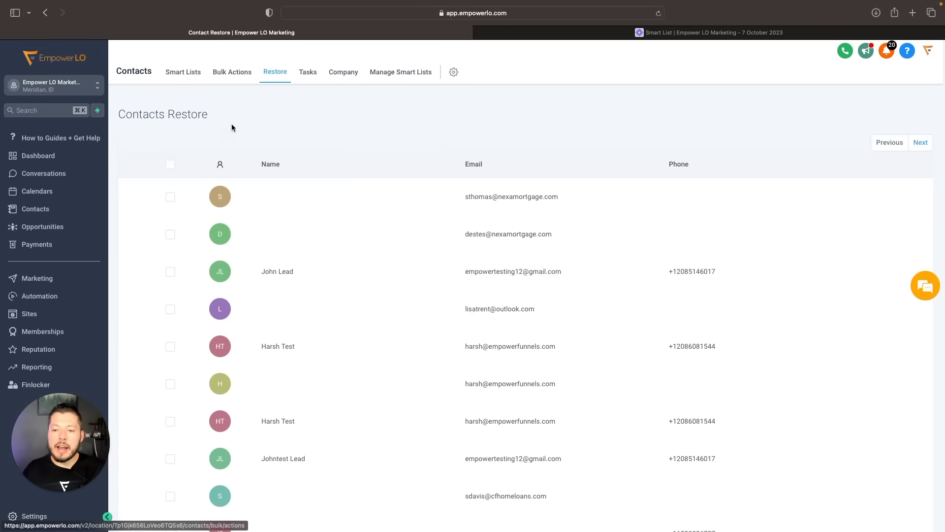
pyautogui.scroll(-15, 281, 246)
pyautogui.scroll(15, 288, 232)
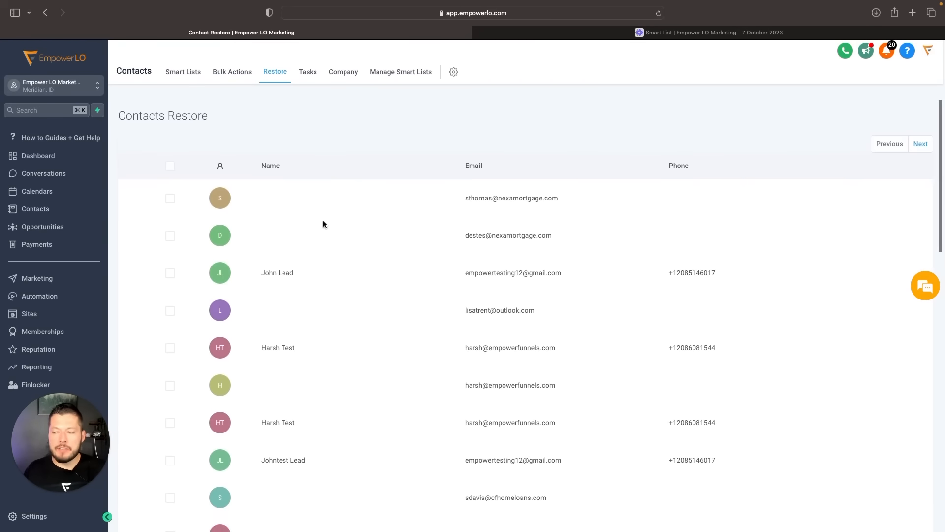
pyautogui.scroll(-10, 344, 231)
pyautogui.scroll(10, 293, 213)
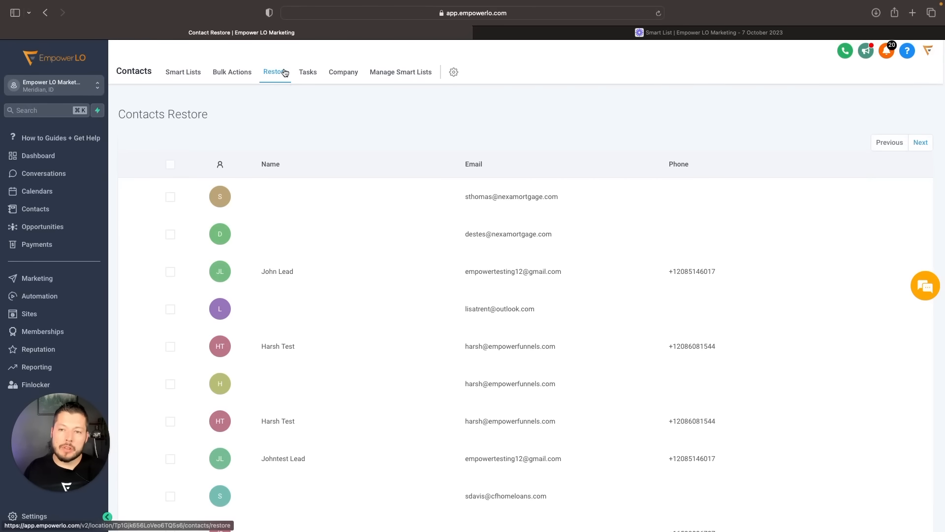
pyautogui.scroll(-15, 401, 158)
pyautogui.scroll(7, 272, 249)
pyautogui.scroll(8, 268, 269)
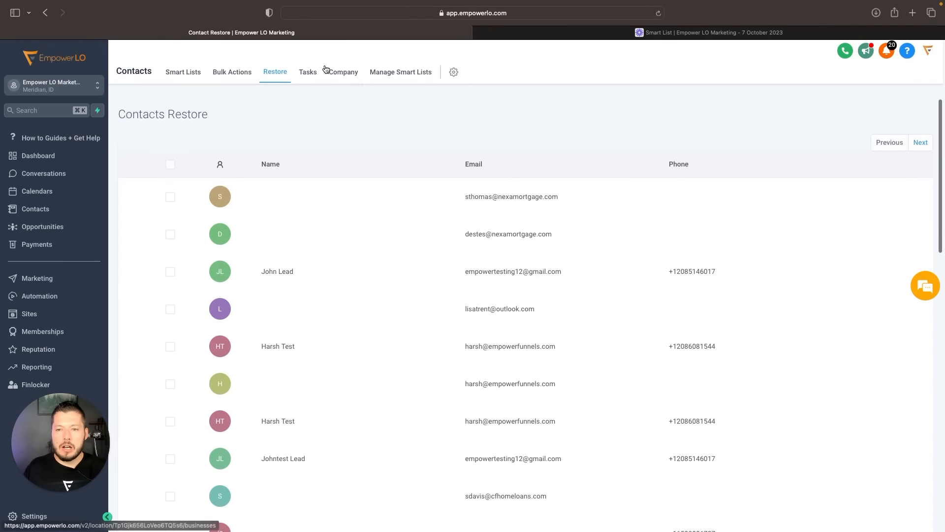
pyautogui.scroll(-15, 264, 206)
pyautogui.scroll(15, 270, 220)
# - View the account-wide tasks list and the company list
pyautogui.click(308, 72)
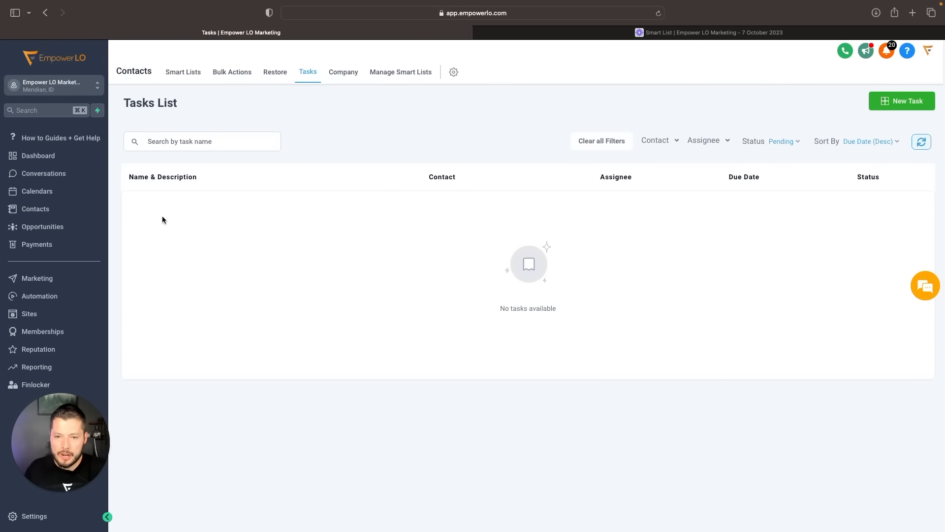
pyautogui.click(346, 73)
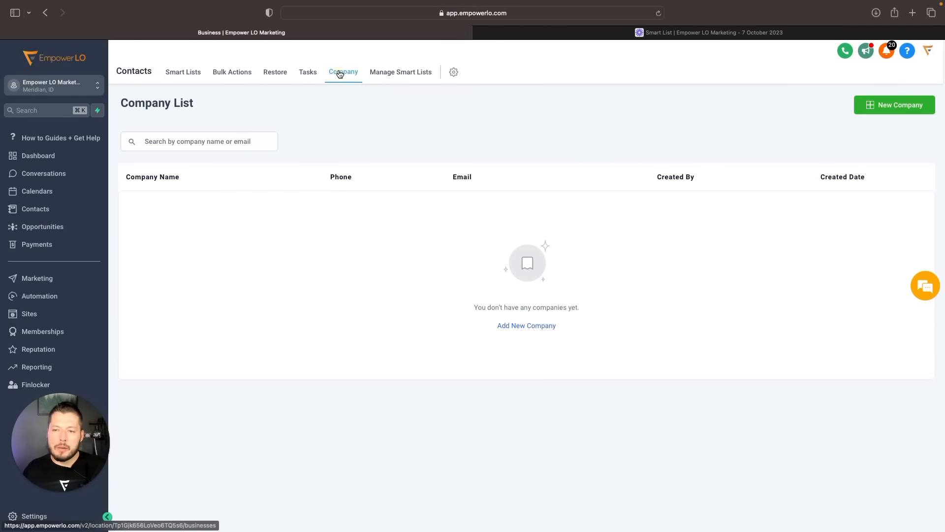
# - Go to smart list management and check the sharing settings of the "Demo Requested, No Open Opportunity" list
pyautogui.click(391, 78)
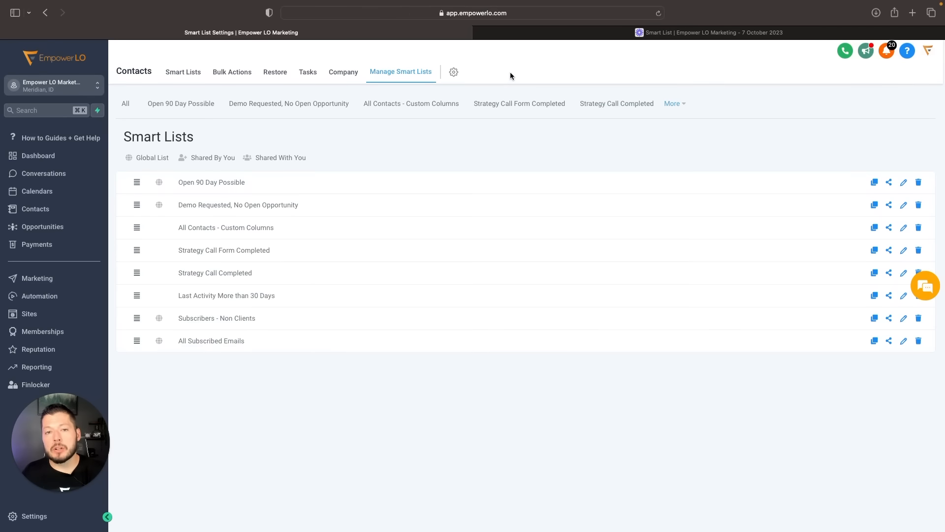
pyautogui.click(888, 205)
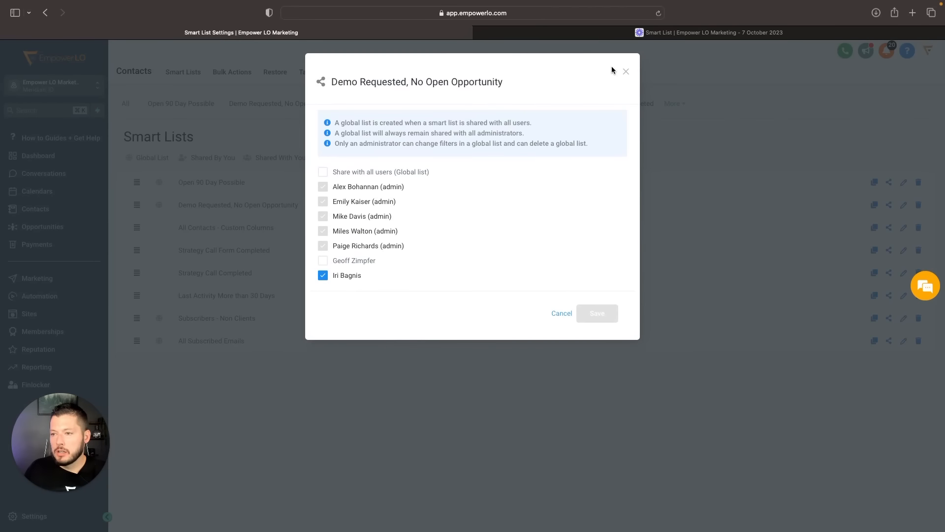
pyautogui.click(625, 71)
# - Share the "Strategy Call Form Completed" smart list with all users as a global list
pyautogui.click(888, 250)
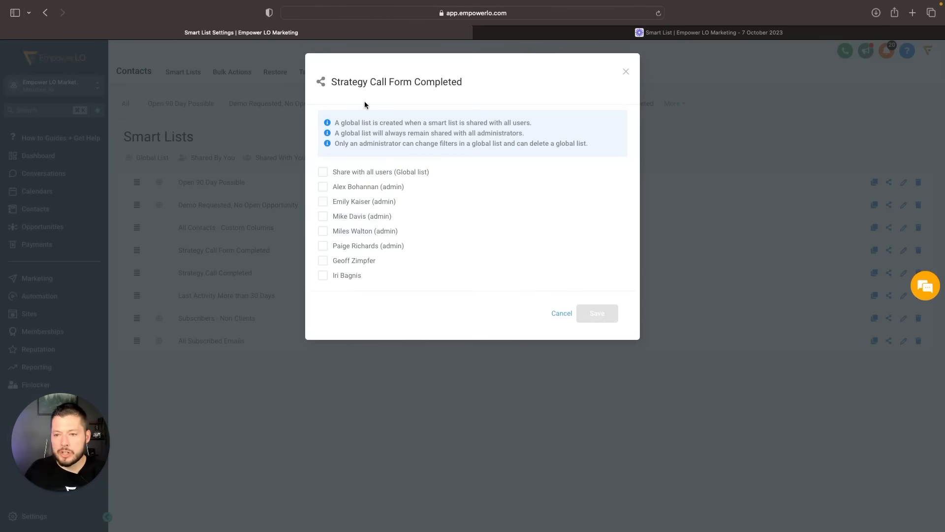
pyautogui.click(323, 171)
pyautogui.click(609, 323)
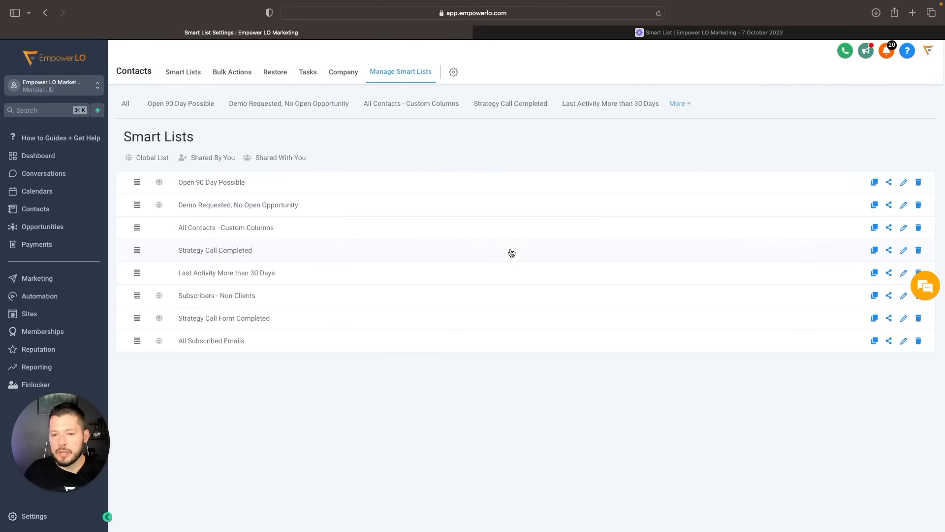
# - Share the "Last Activity More than 30 Days" smart list with all users as a global list, and return to the contacts' smart lists
pyautogui.click(888, 273)
pyautogui.click(323, 173)
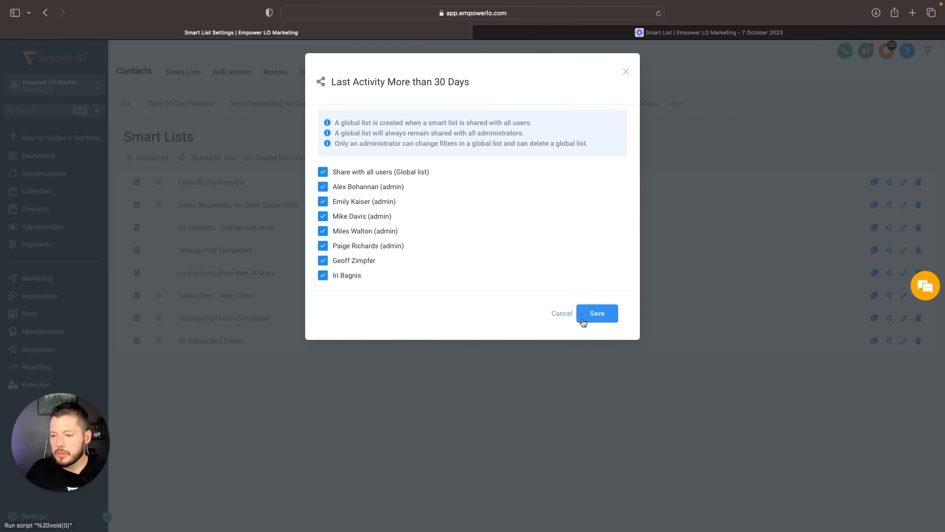
pyautogui.click(595, 313)
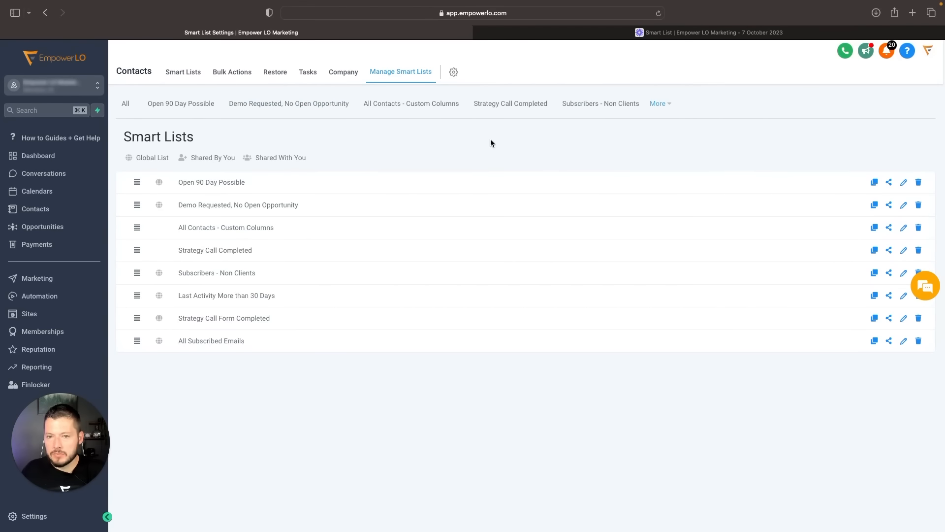
pyautogui.click(182, 73)
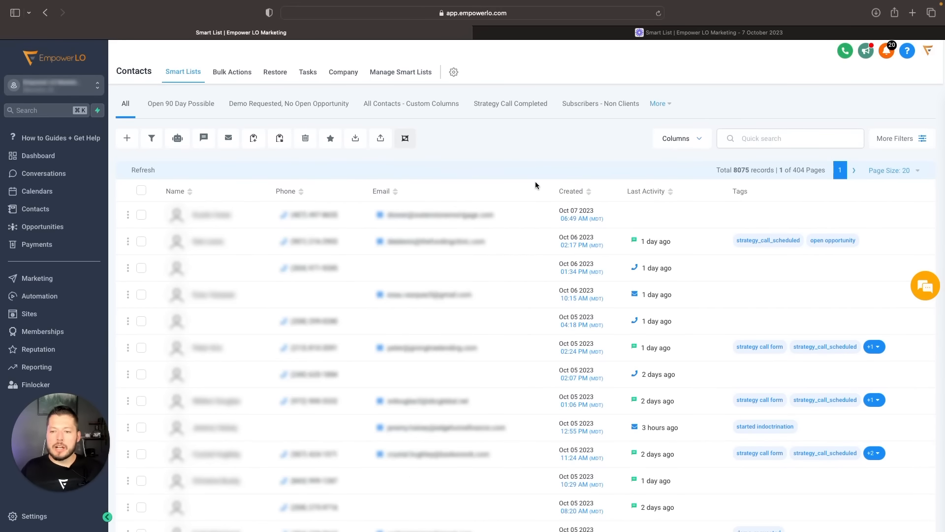